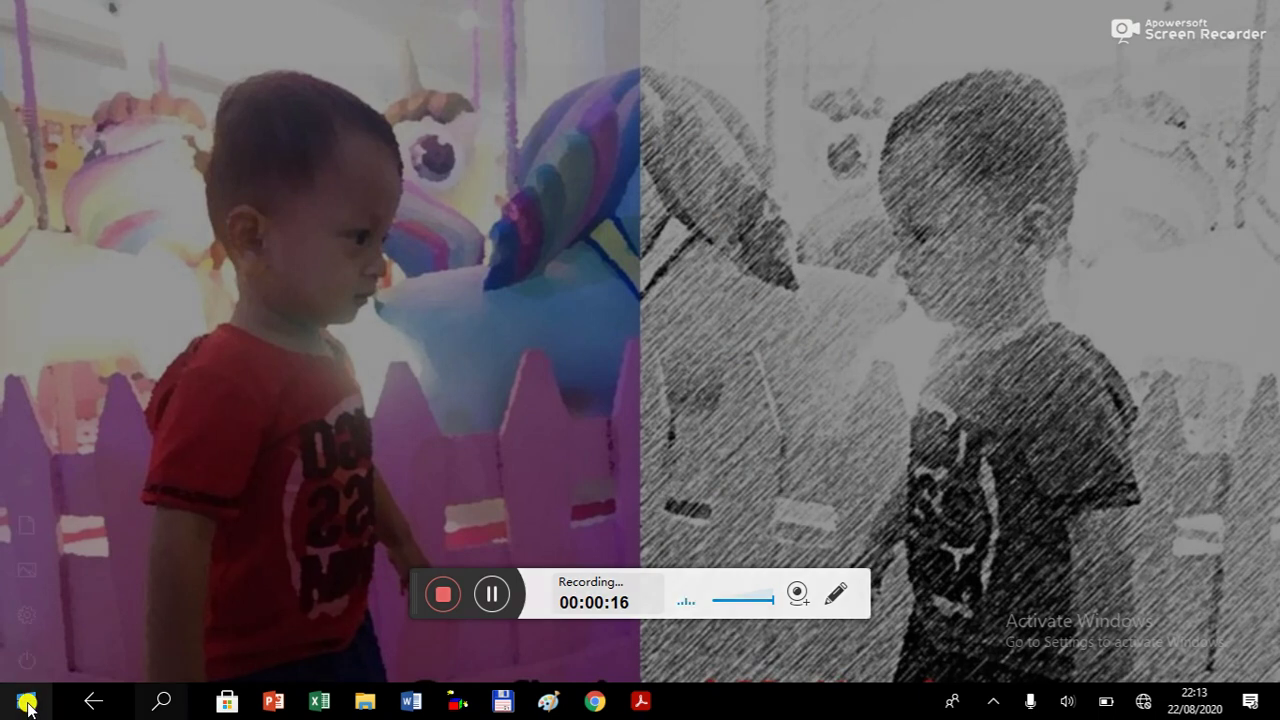
Step: Launch ChemDraw Professional 15.1 from the ChemOffice 2015 program group
left_click(40, 706)
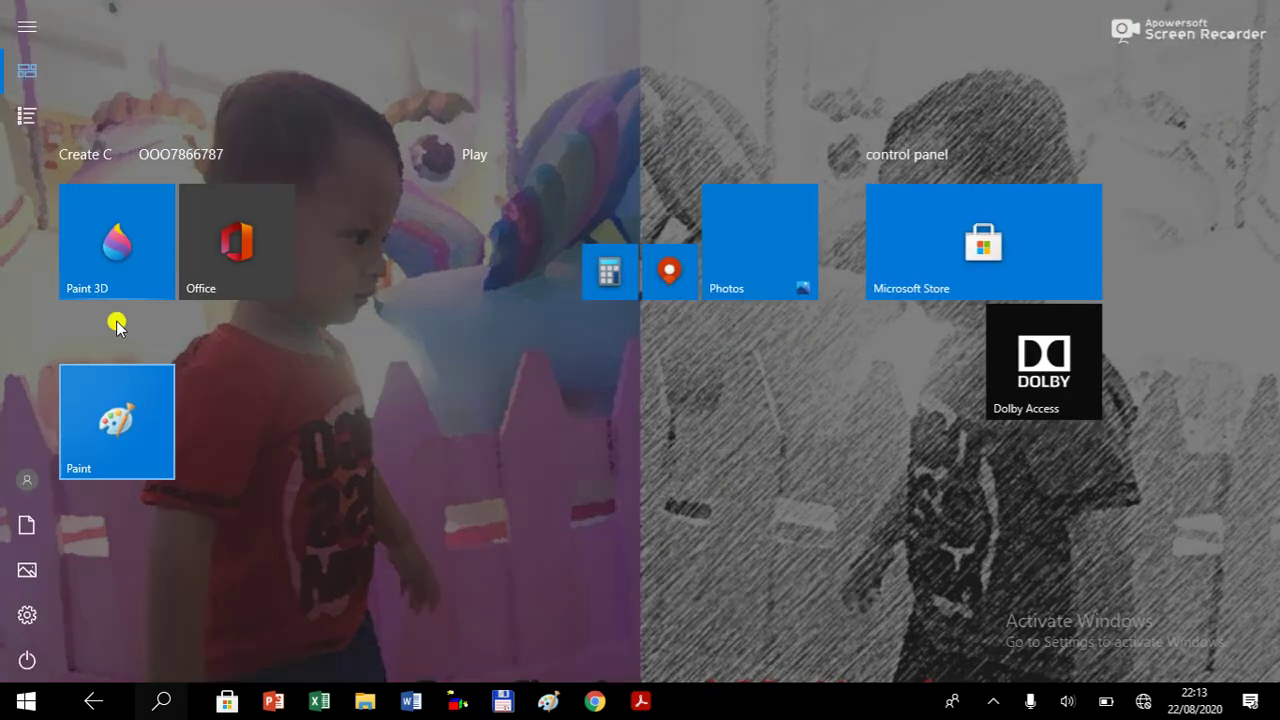
left_click(28, 118)
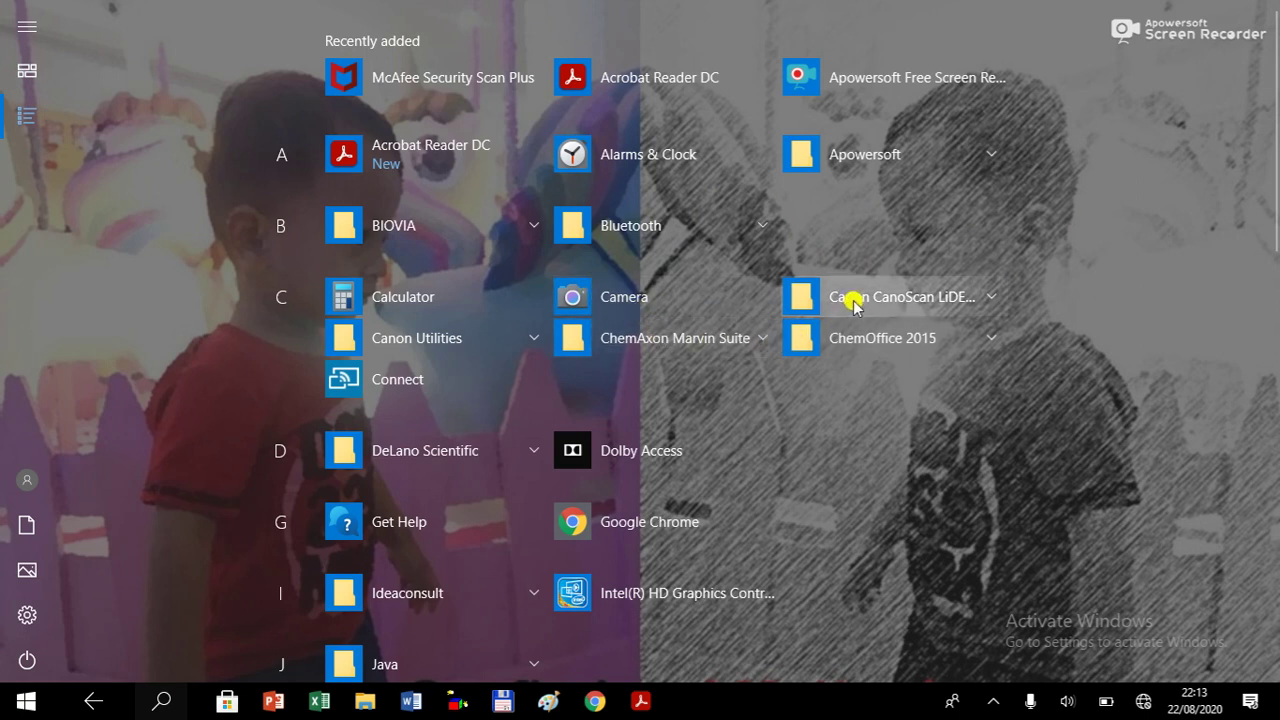
left_click(855, 340)
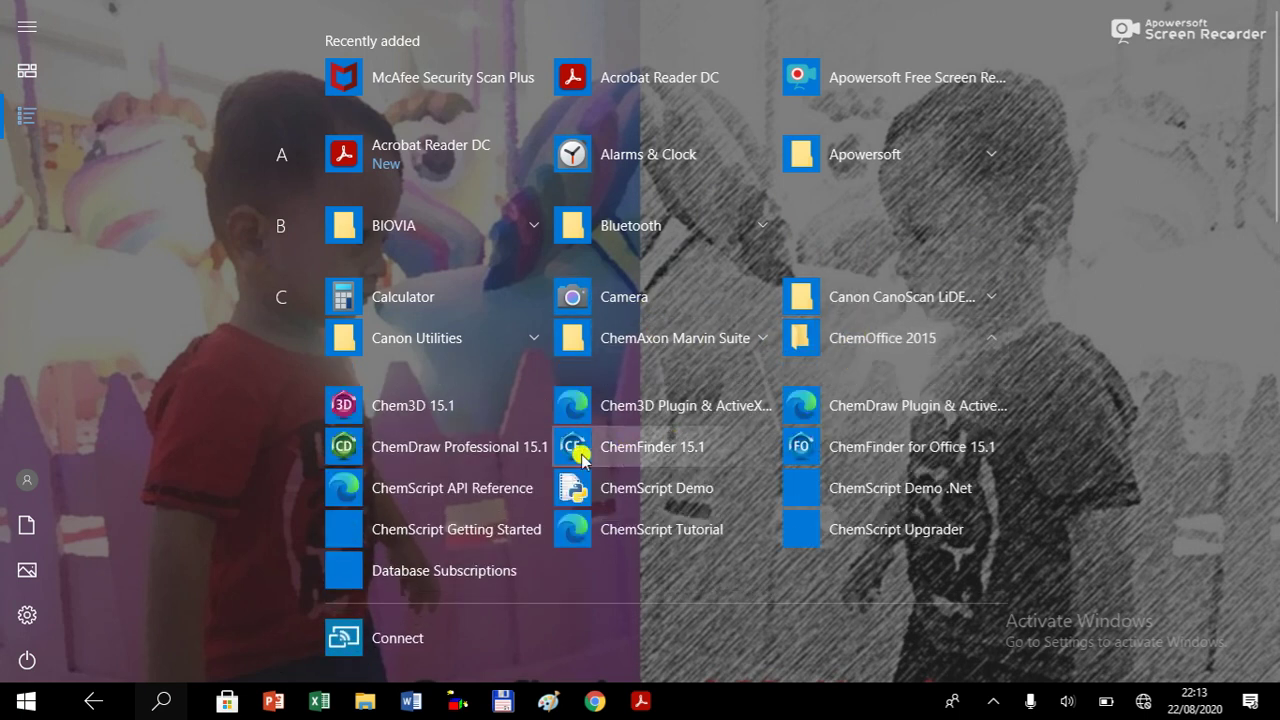
left_click(474, 450)
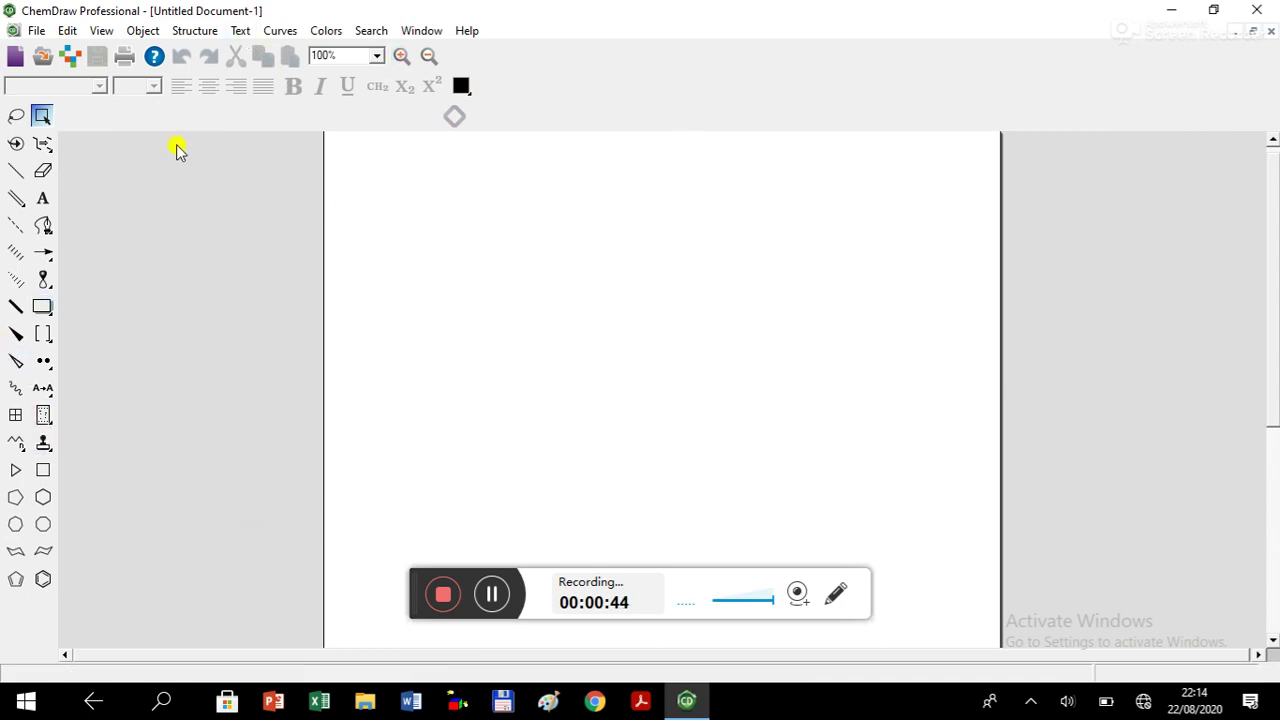
Step: Add the text label "Ethanol" in the upper part of the blank page, using Times New Roman 12
left_click(400, 57)
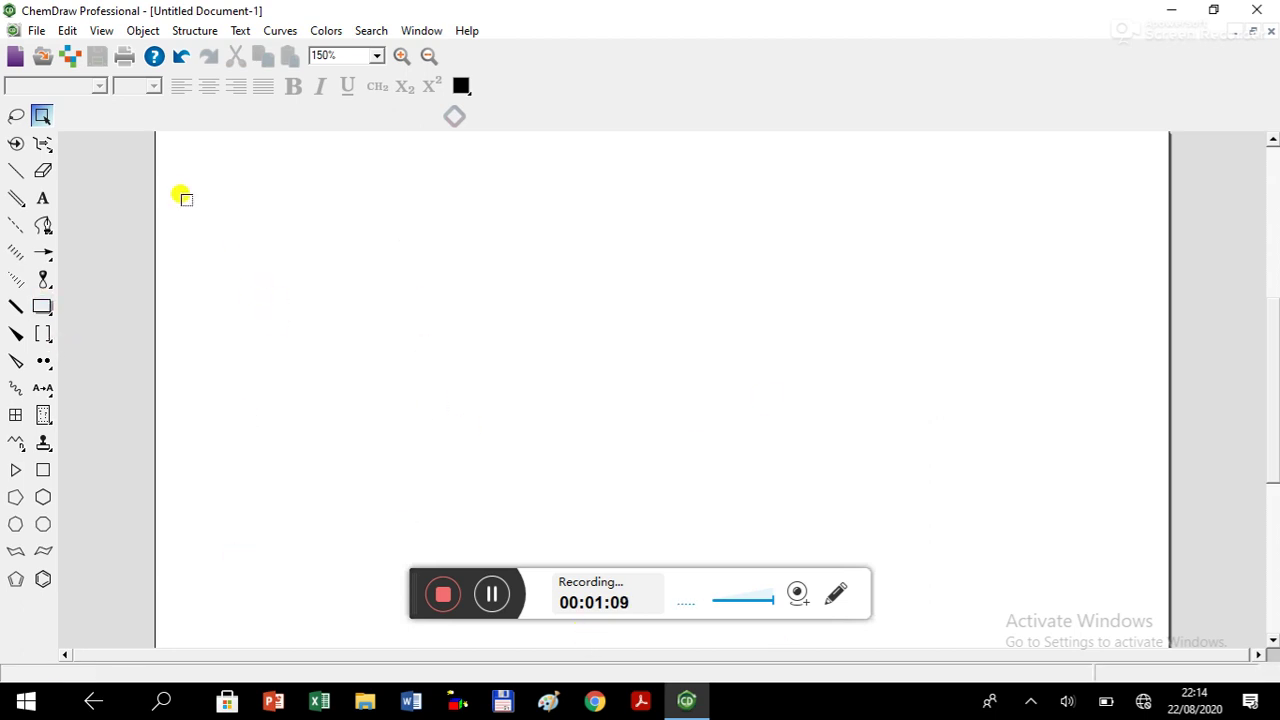
left_click(39, 200)
left_click(314, 242)
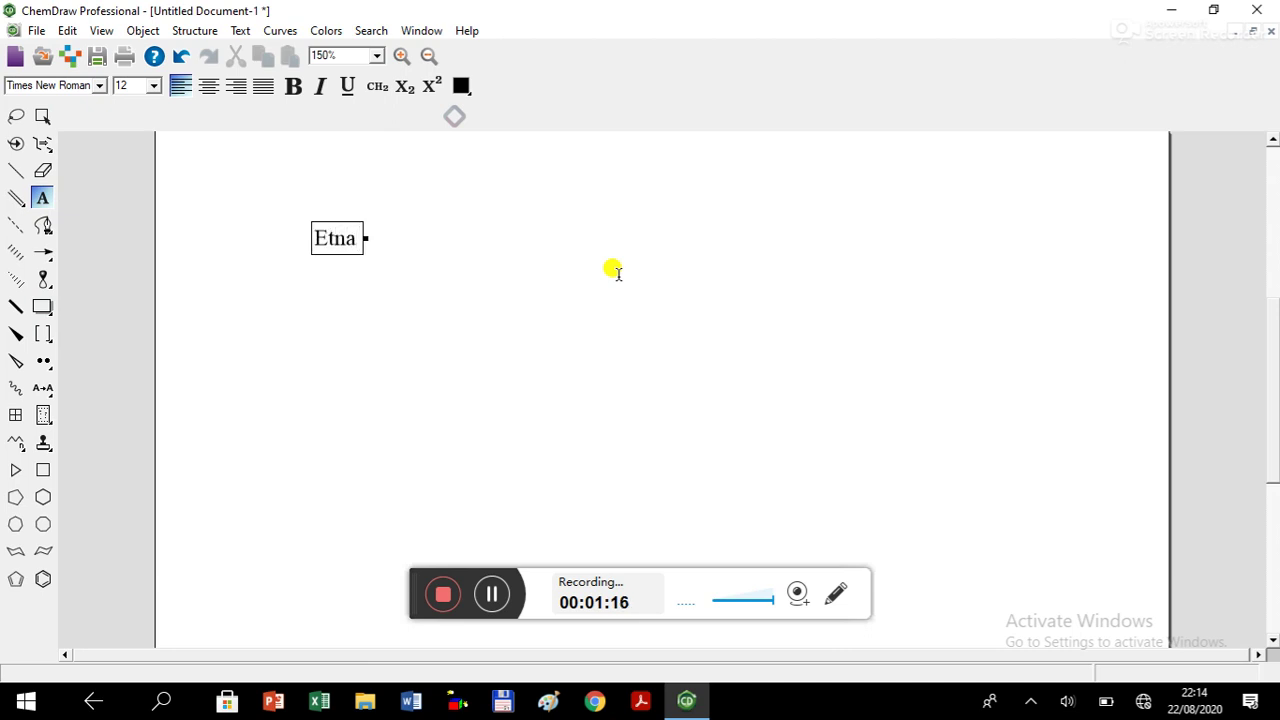
type("Etn")
key("BackSpace")
type("hamnol")
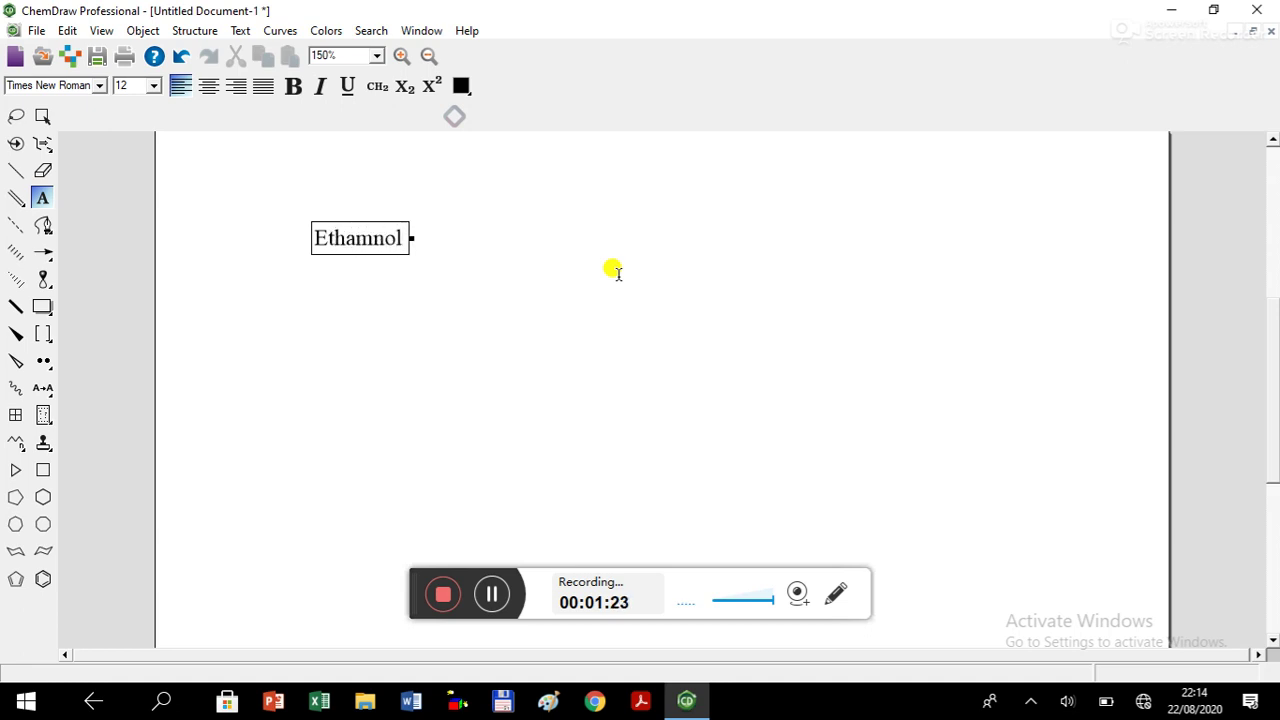
key("BackSpace")
key("BackSpace")
key("BackSpace")
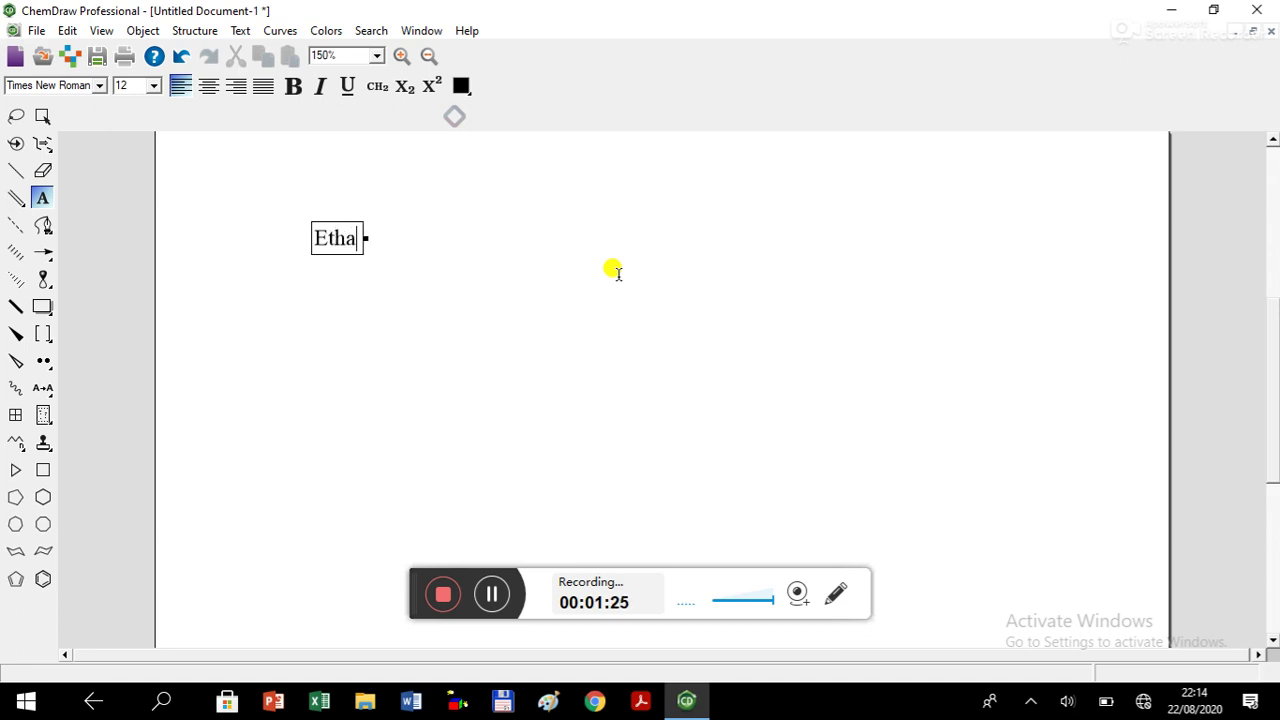
type("nol")
key("Return")
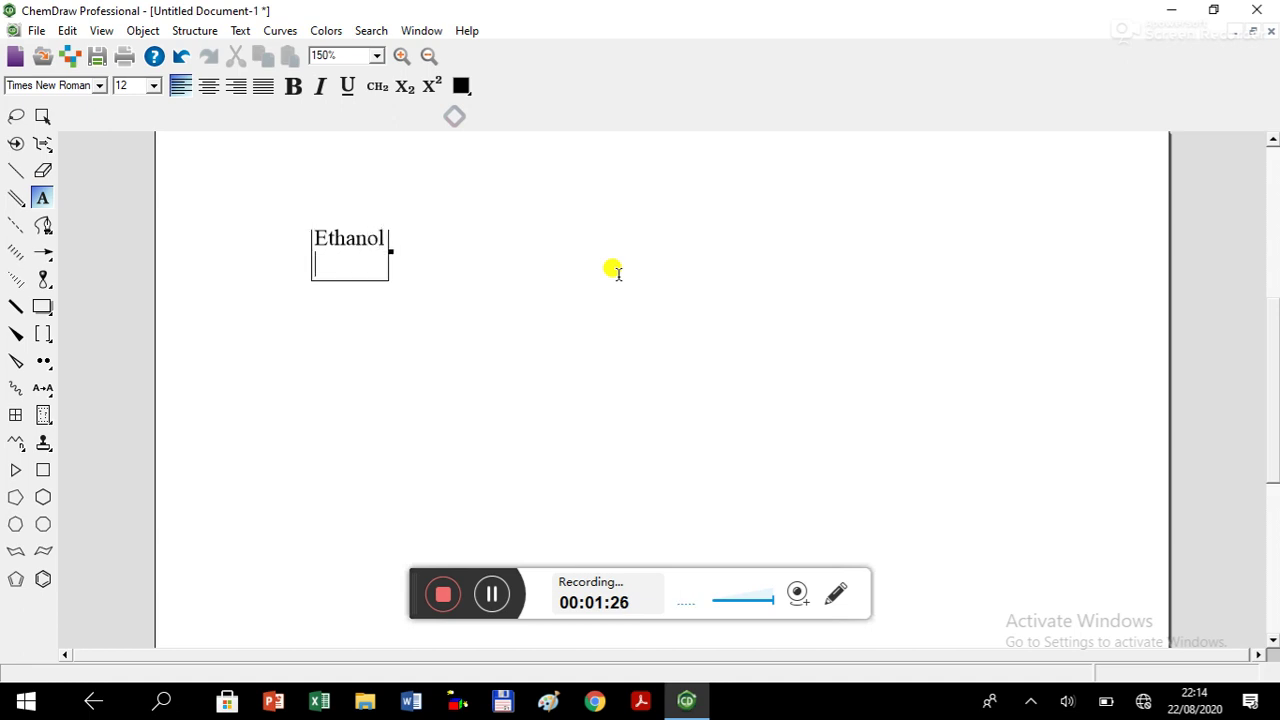
left_click(522, 220)
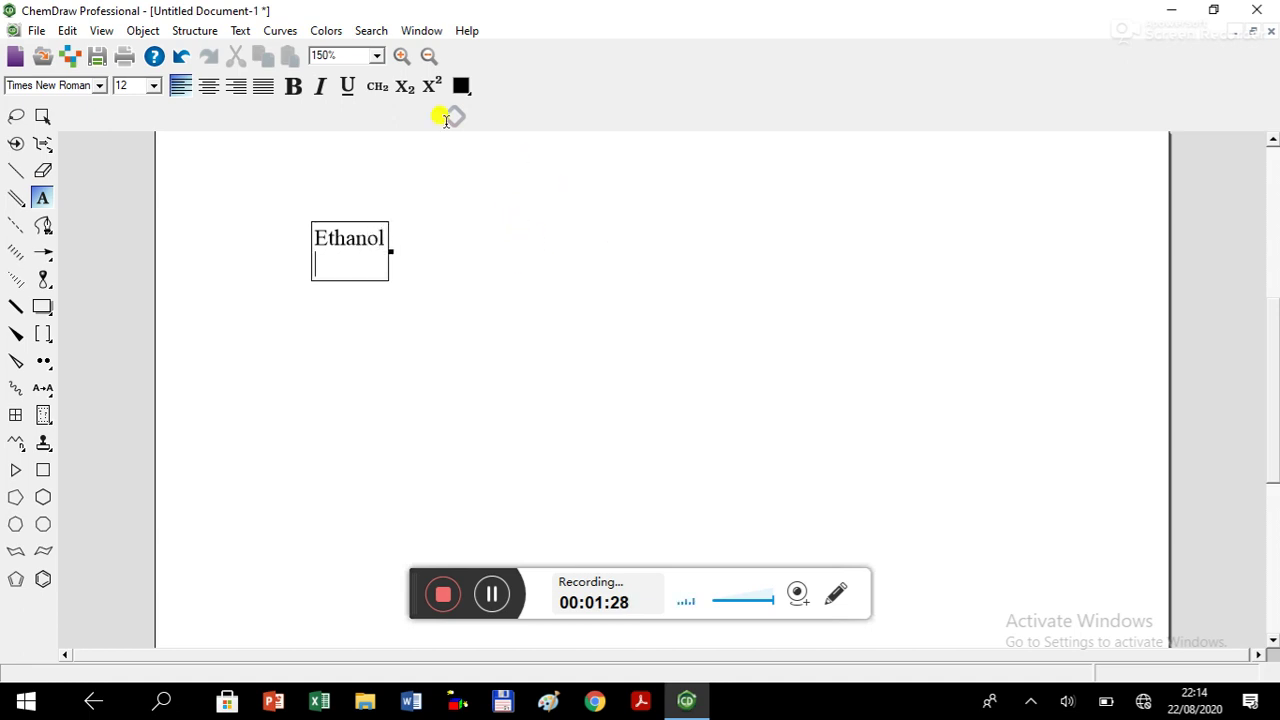
Step: Add the condensed formula CH3CH2OH as a separate text label beside the word Ethanol
left_click(474, 240)
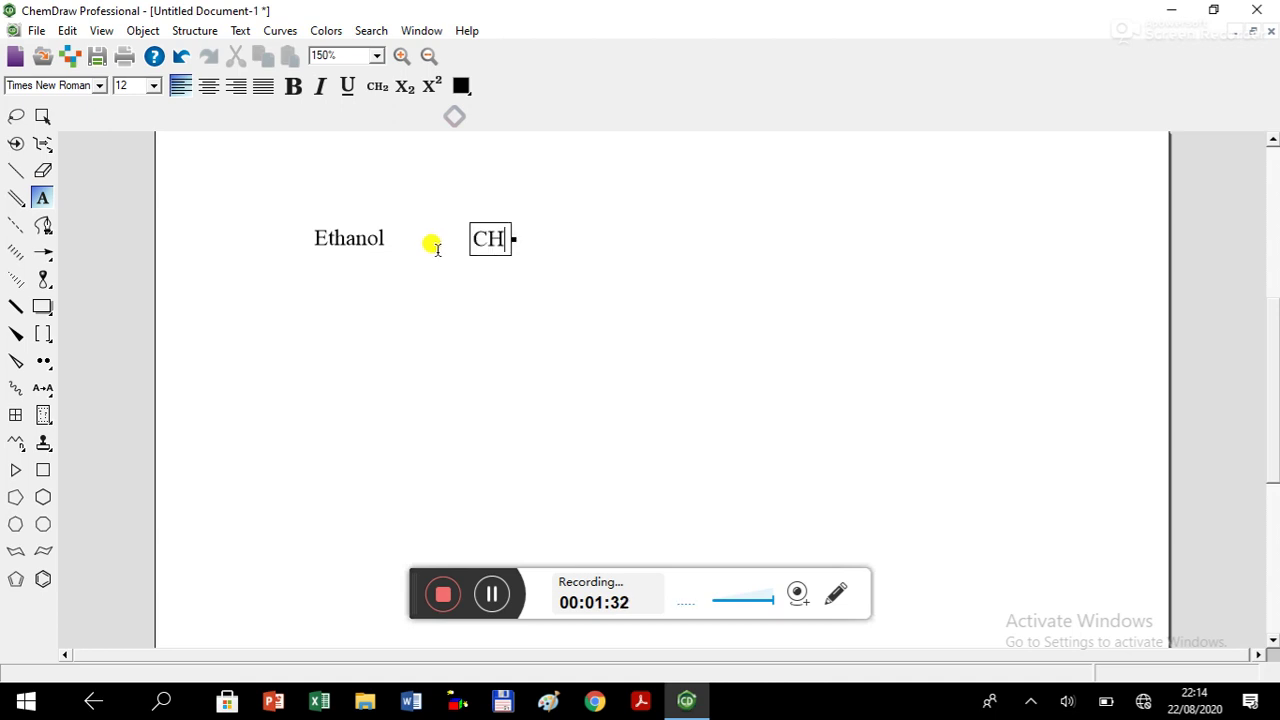
type("CH3CH")
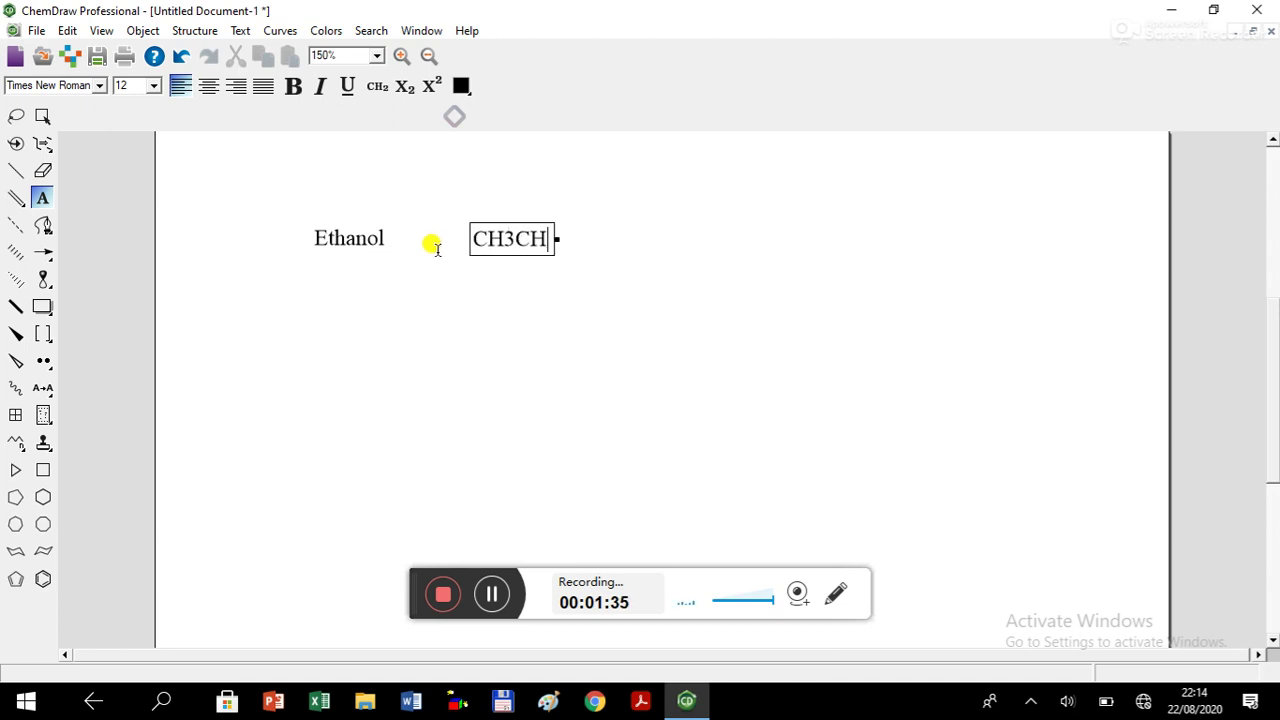
type("2OH")
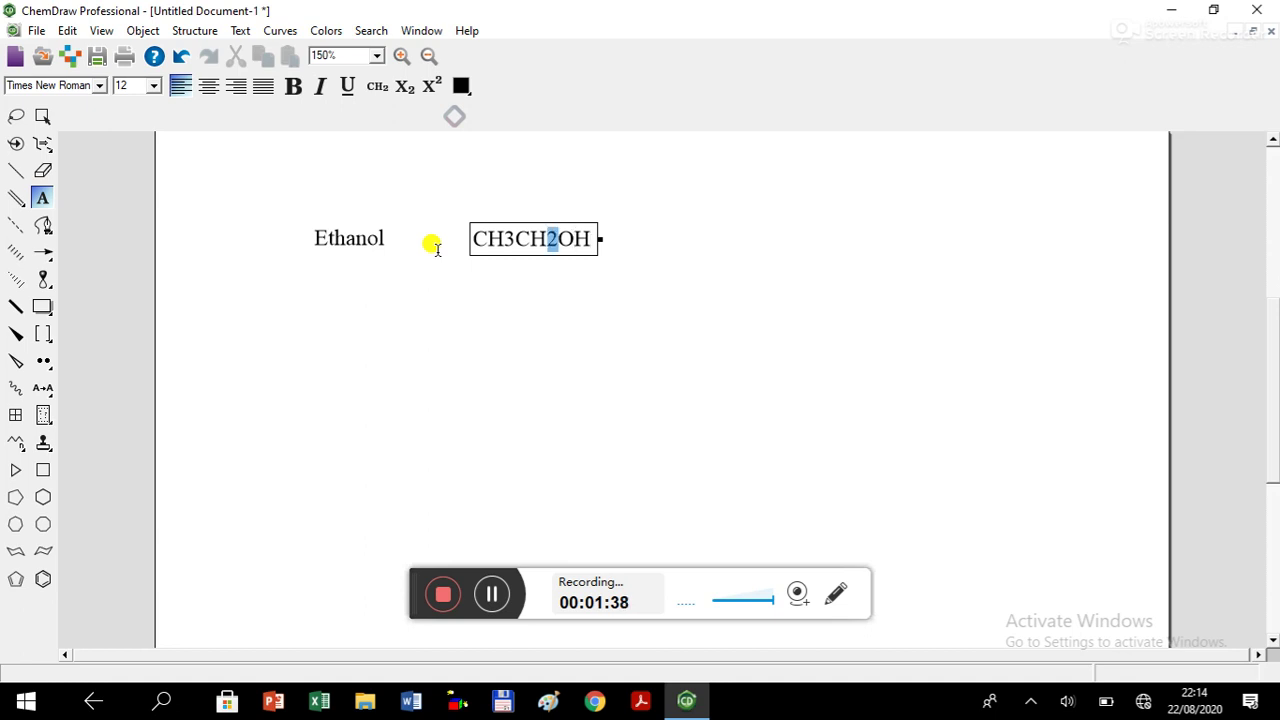
Step: Format the 2 and the 3 in the CH3CH2OH formula as subscripts
left_click(404, 86)
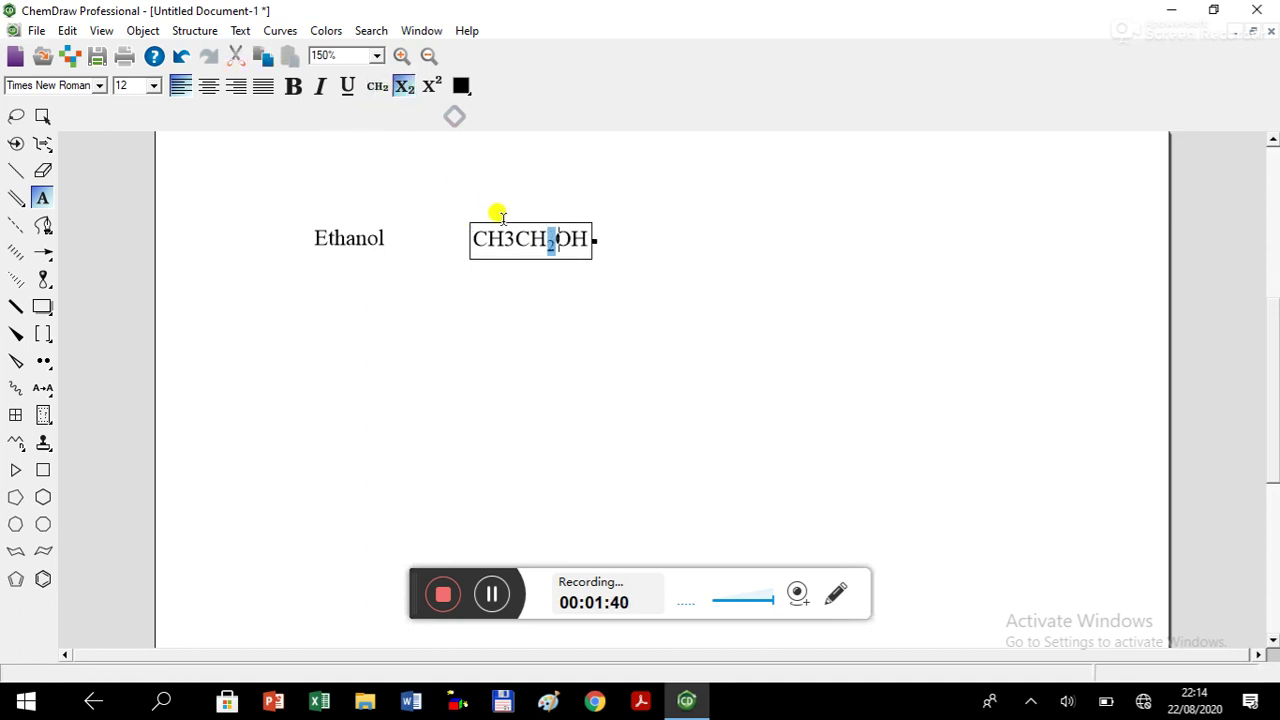
left_click_drag(504, 240, 516, 240)
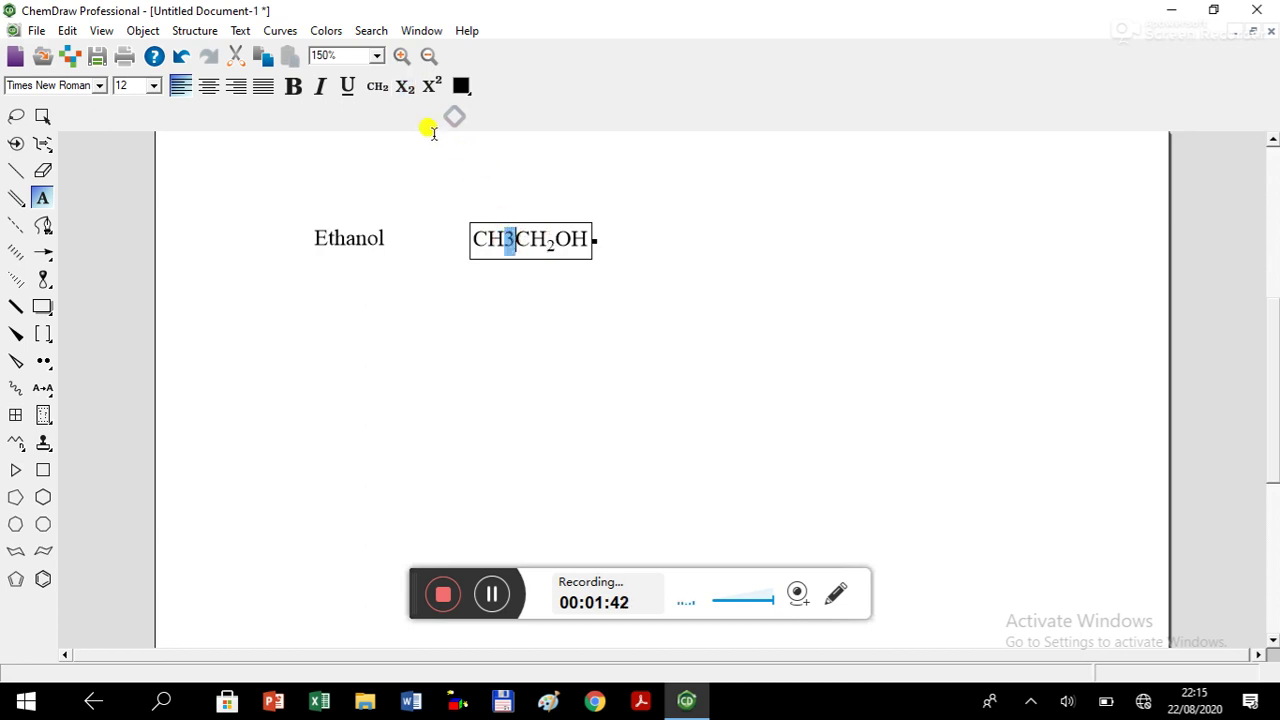
left_click(418, 98)
left_click(677, 180)
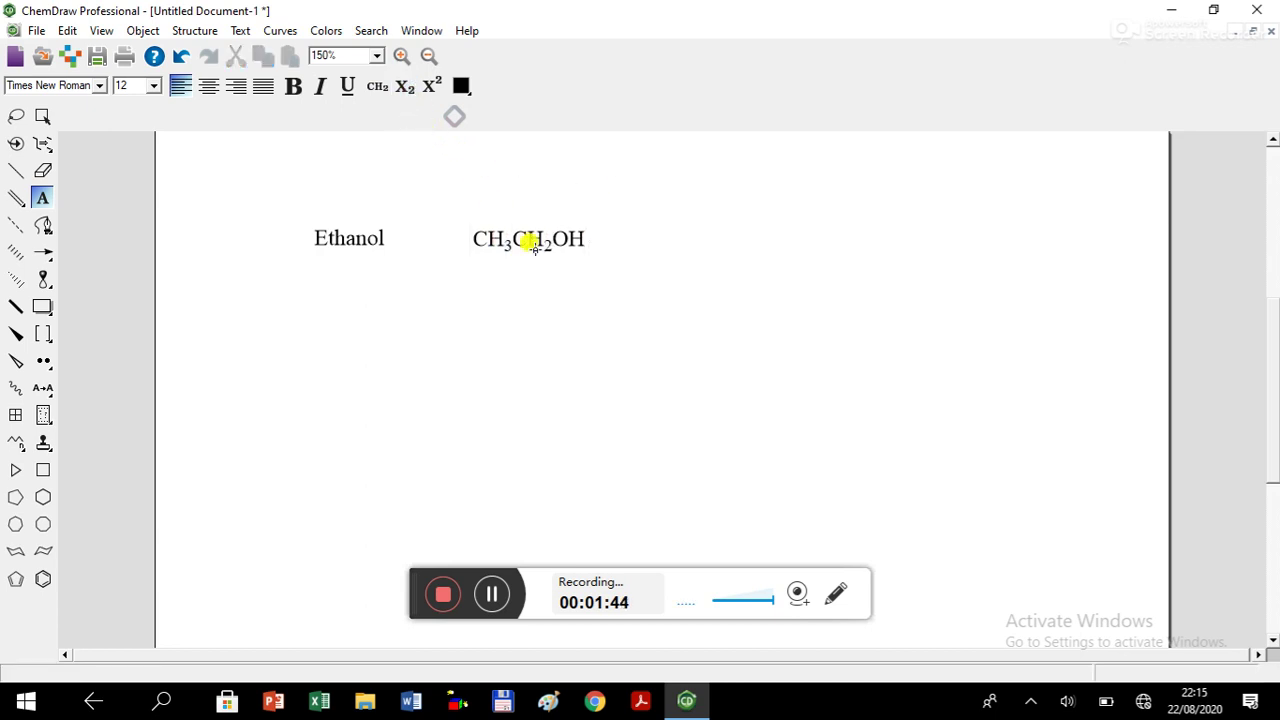
Step: Move the condensed formula closer to the Ethanol label, keeping both on the same line
left_click(43, 116)
left_click(470, 246)
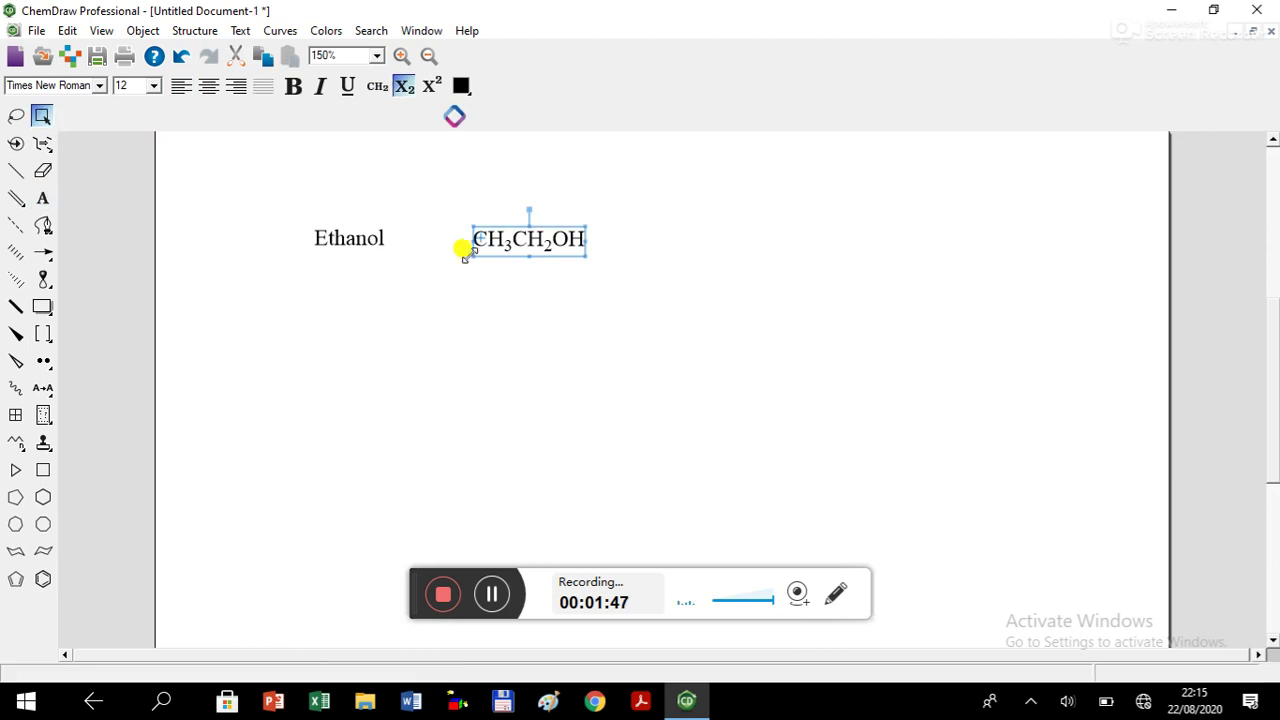
left_click_drag(512, 240, 473, 246)
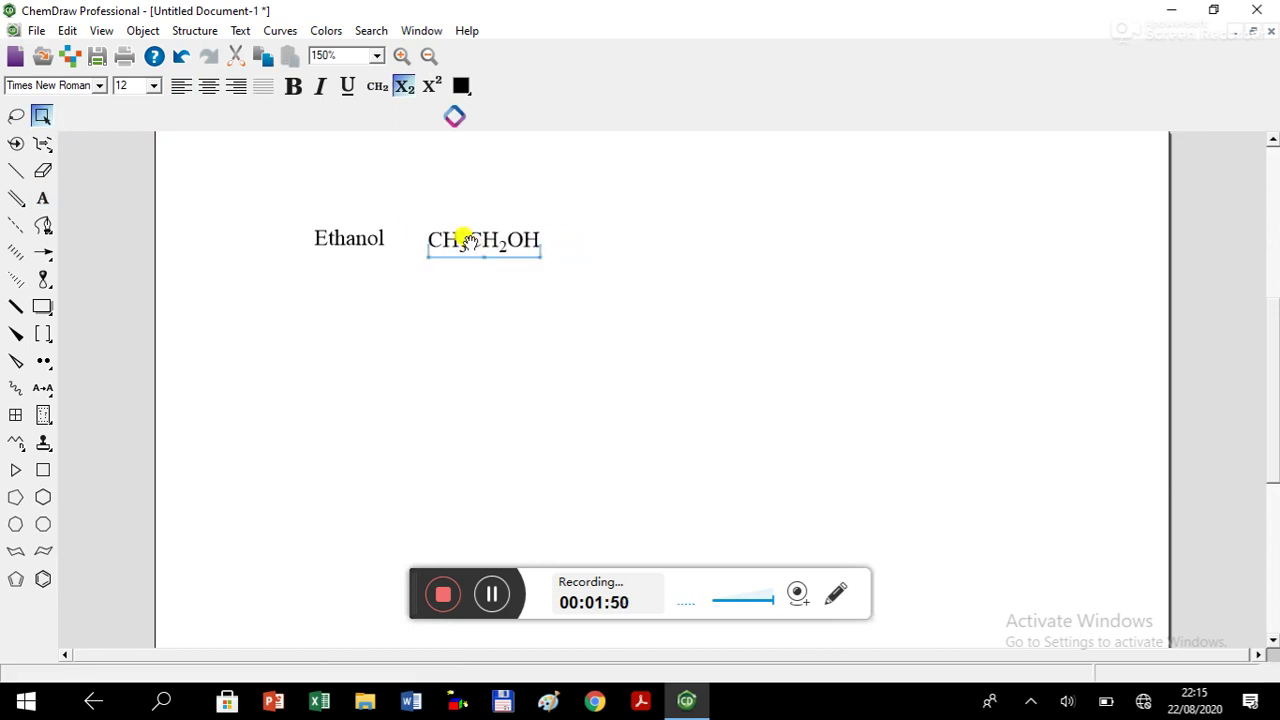
left_click(457, 186)
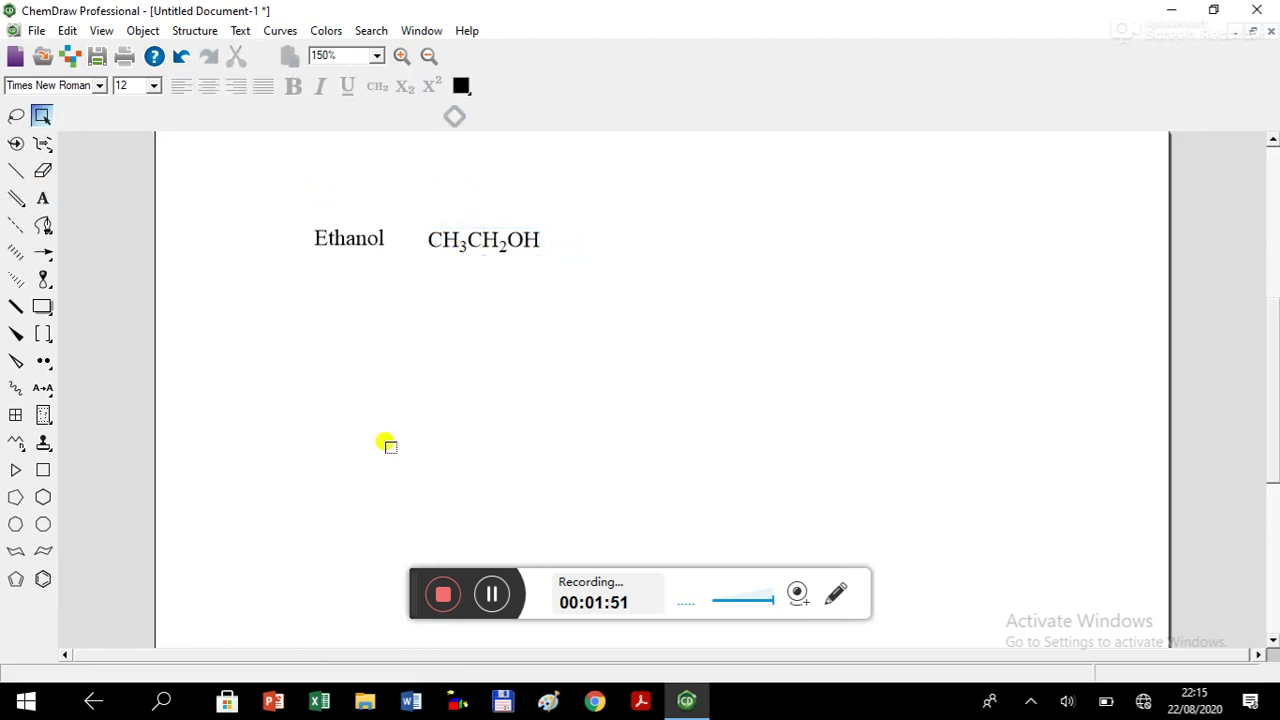
Step: Draw a zigzag of two connected single bonds beside the condensed formula with the Solid Bond tool
left_click(15, 172)
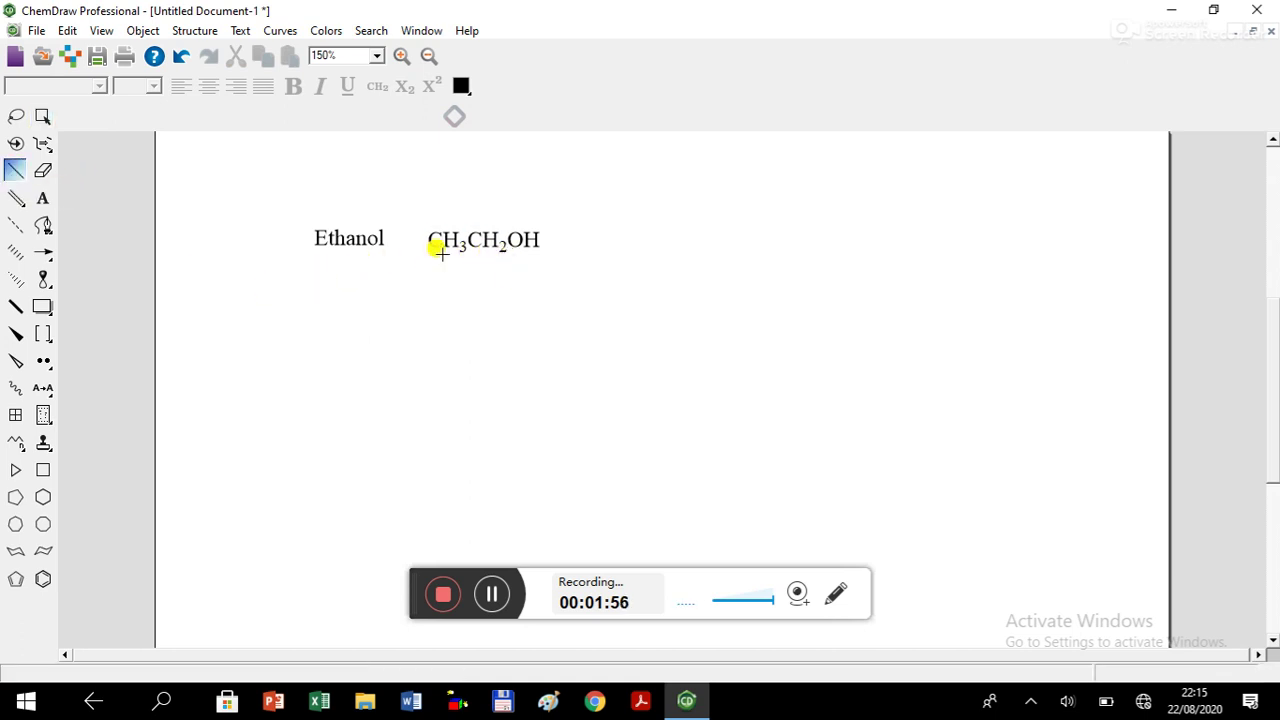
left_click_drag(591, 243, 639, 221)
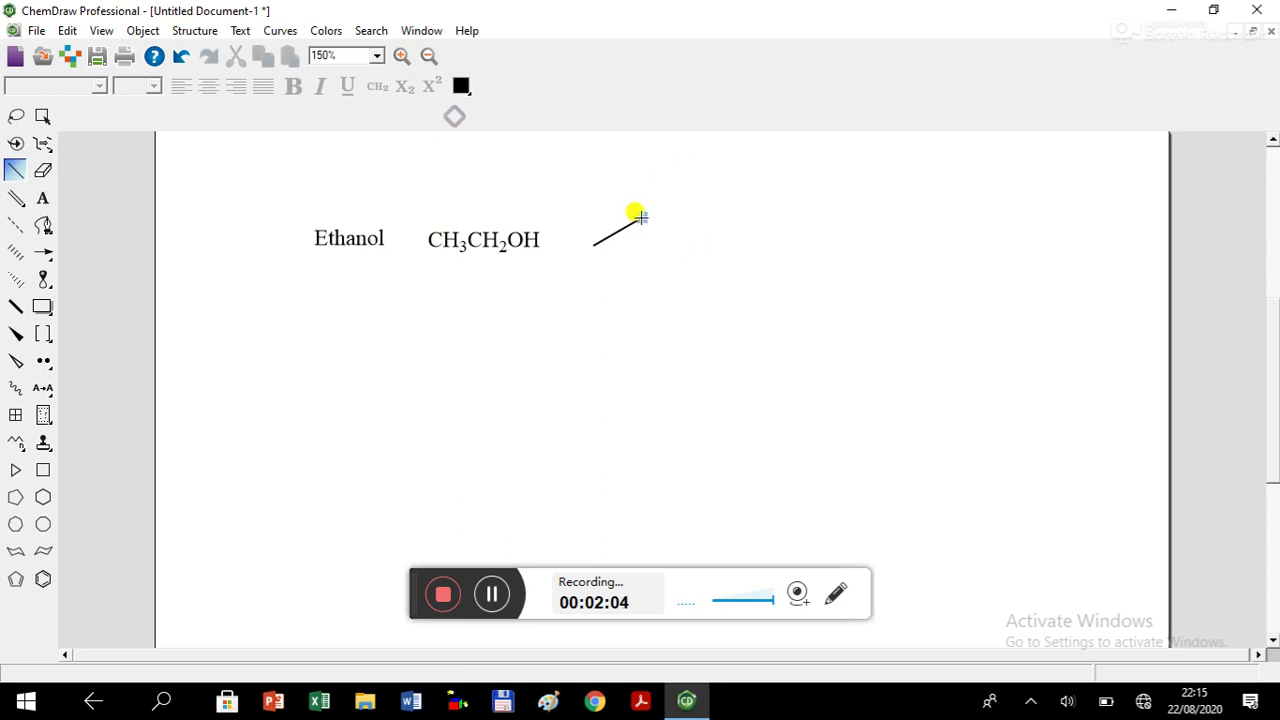
left_click(640, 217)
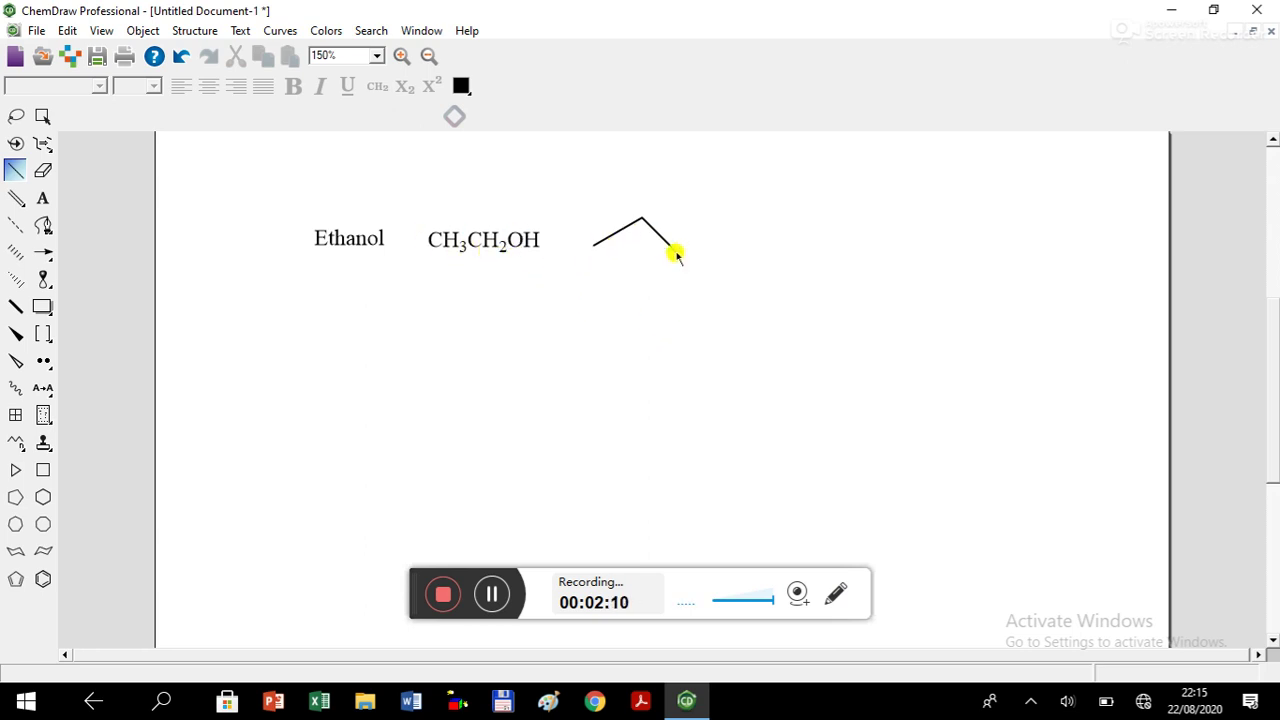
Step: Label the zigzag's atoms CH3 at the start, CH2 at the peak and OH at the far end
left_click(43, 199)
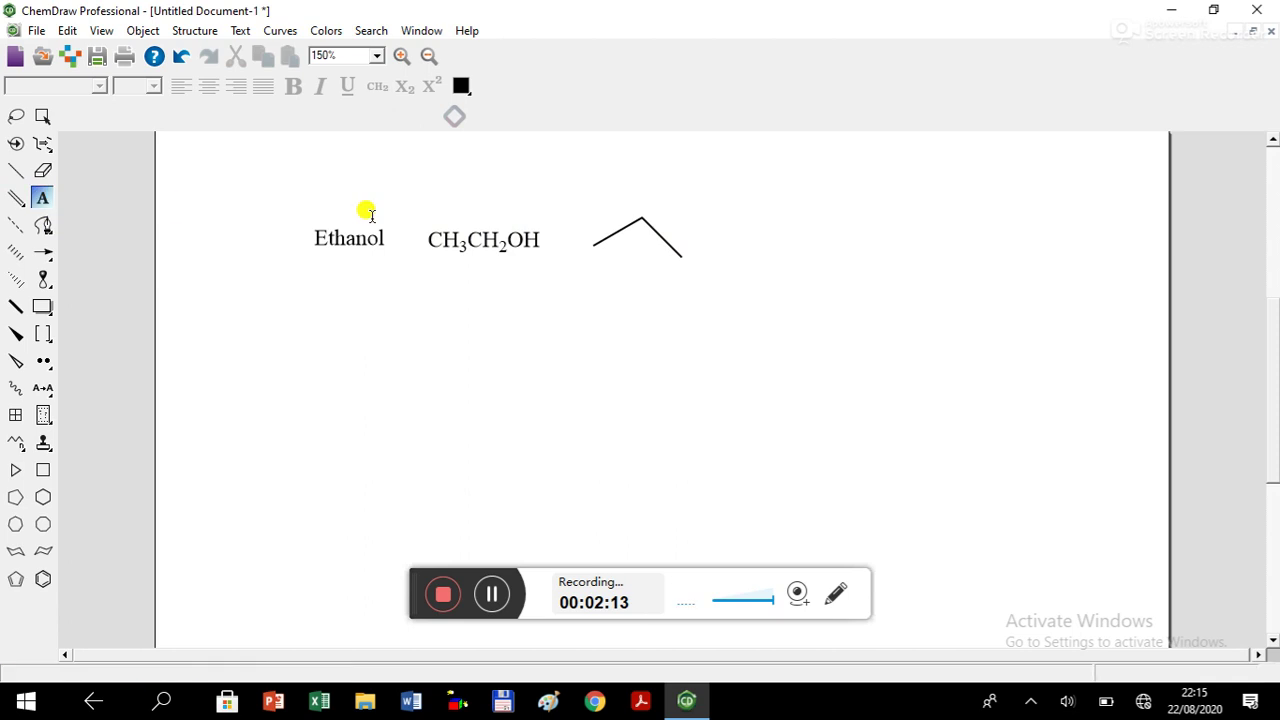
left_click(594, 244)
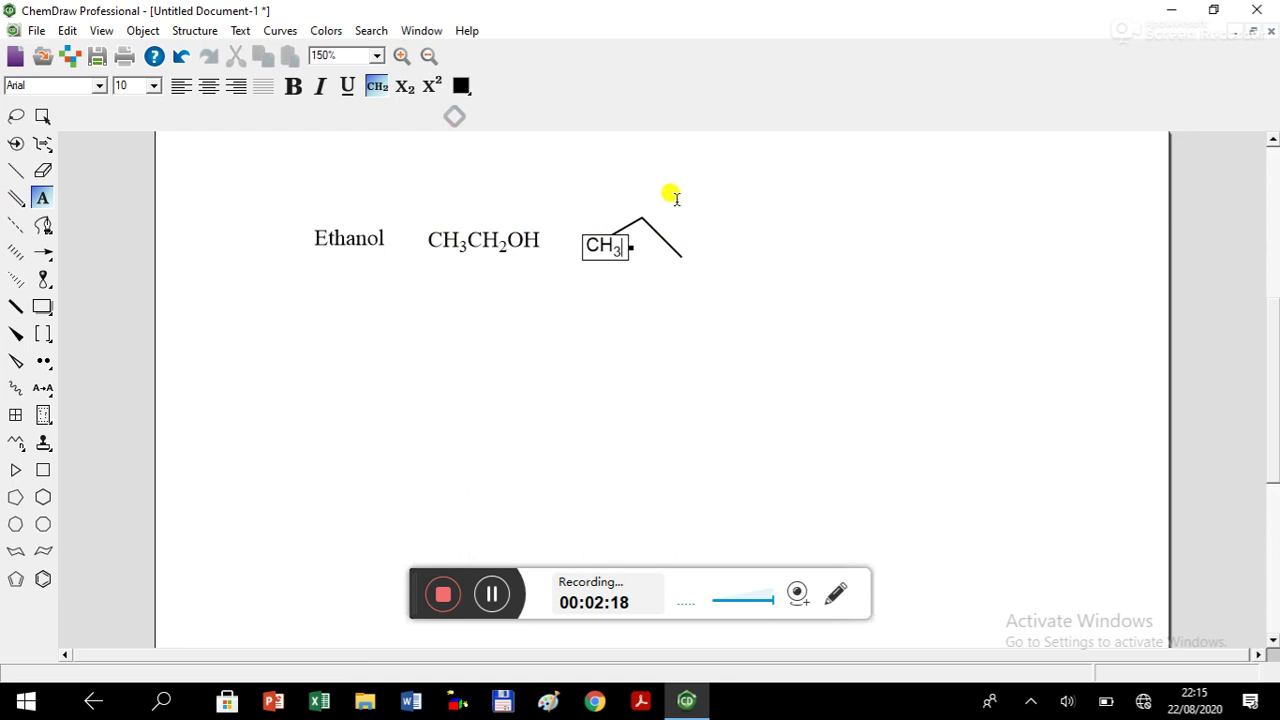
left_click(640, 216)
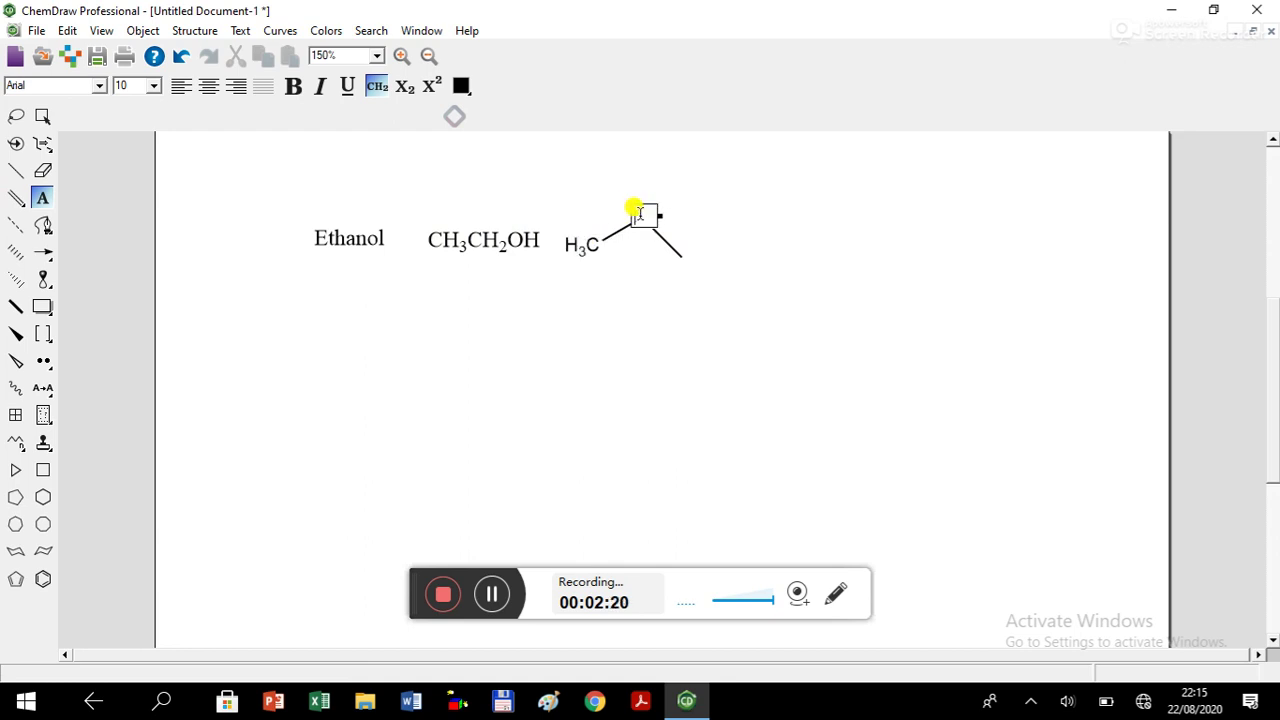
type("CH2")
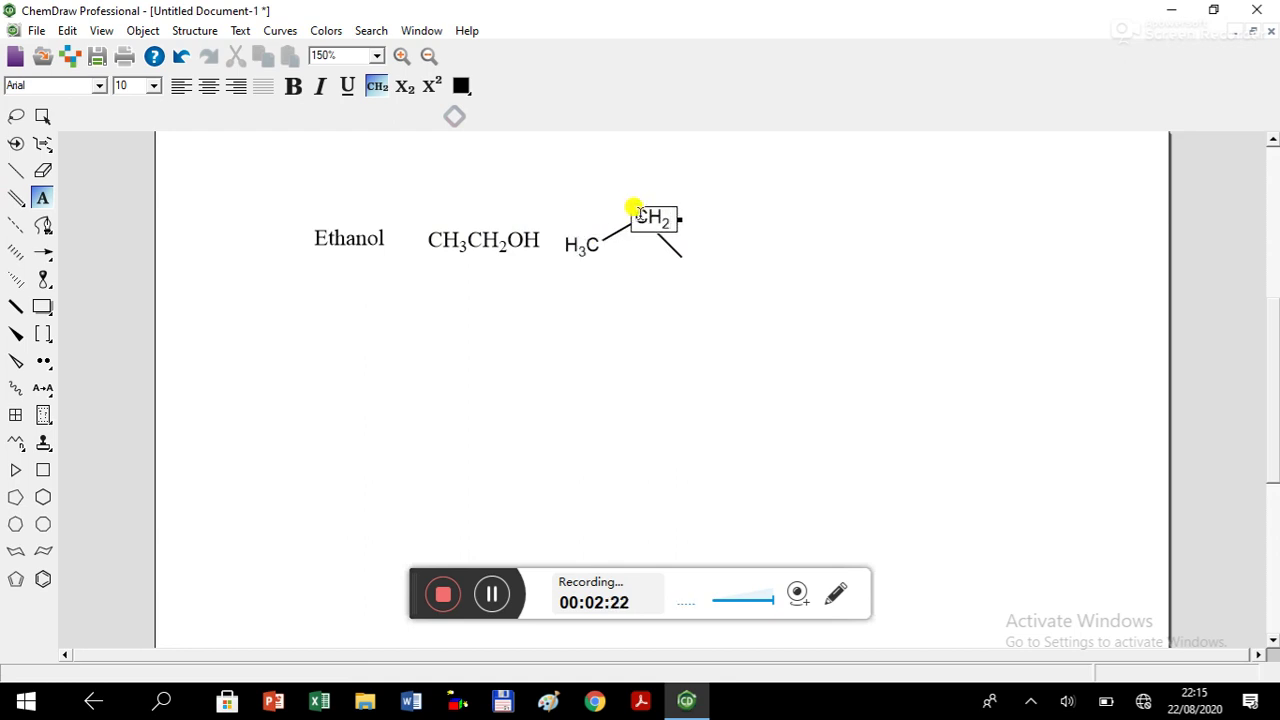
left_click(682, 257)
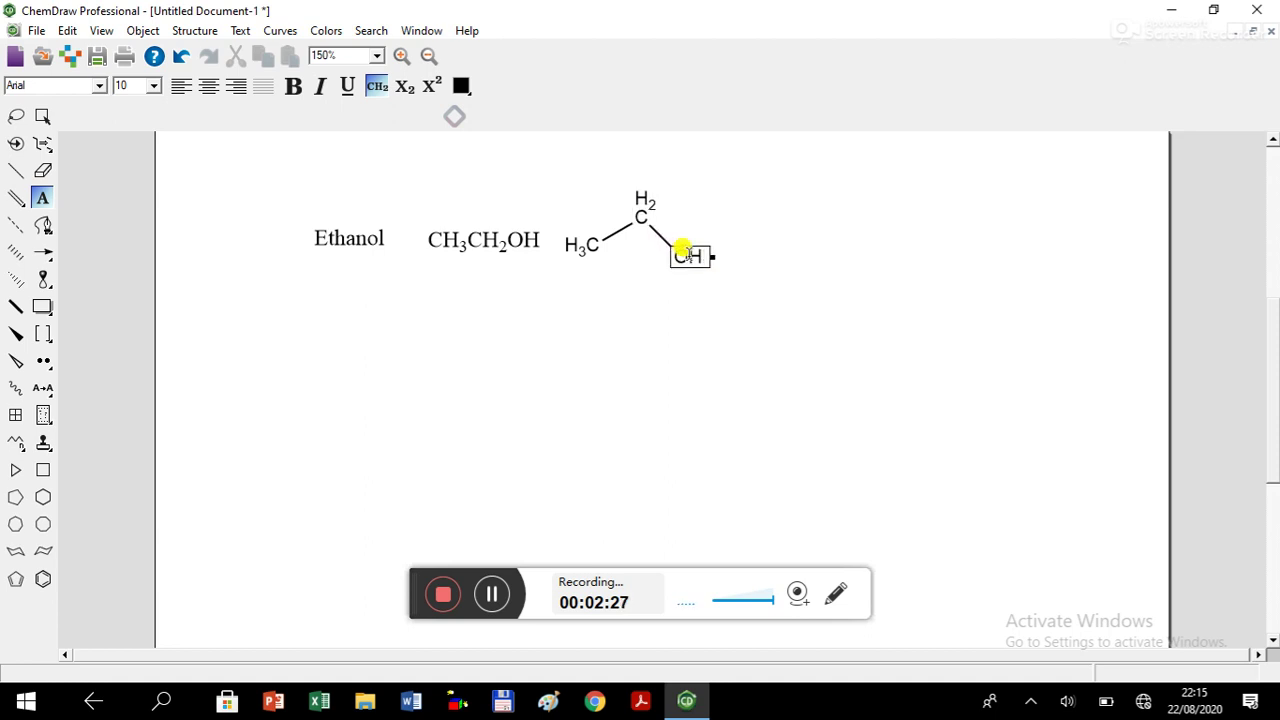
type("OH")
left_click(767, 284)
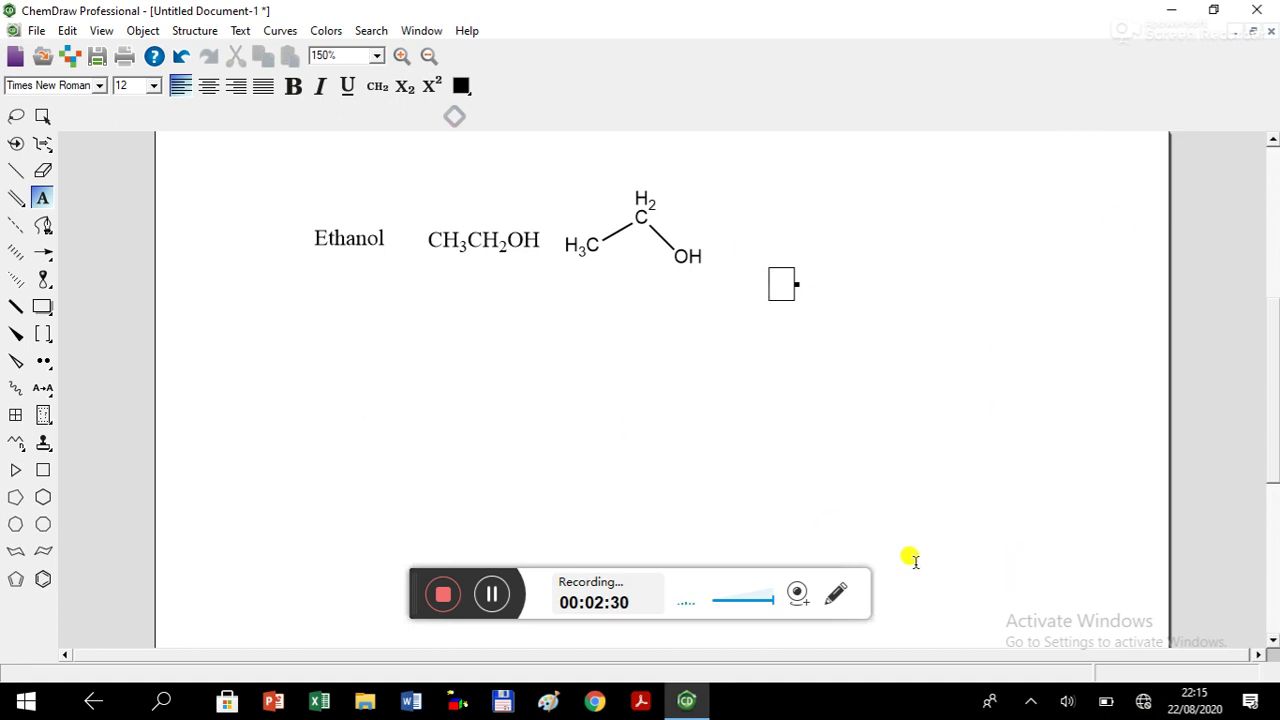
Step: Select the drawn ethanol structure and generate its chemical name with Convert Structure to Name
left_click(46, 118)
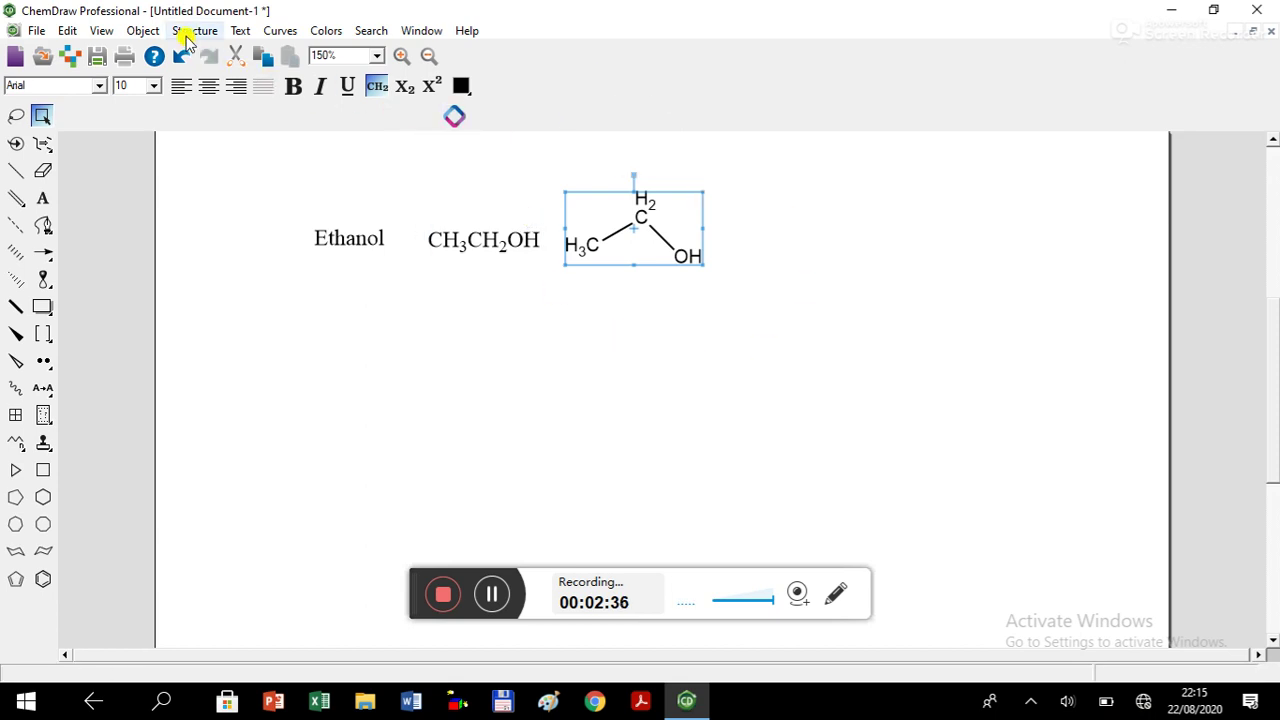
left_click(188, 32)
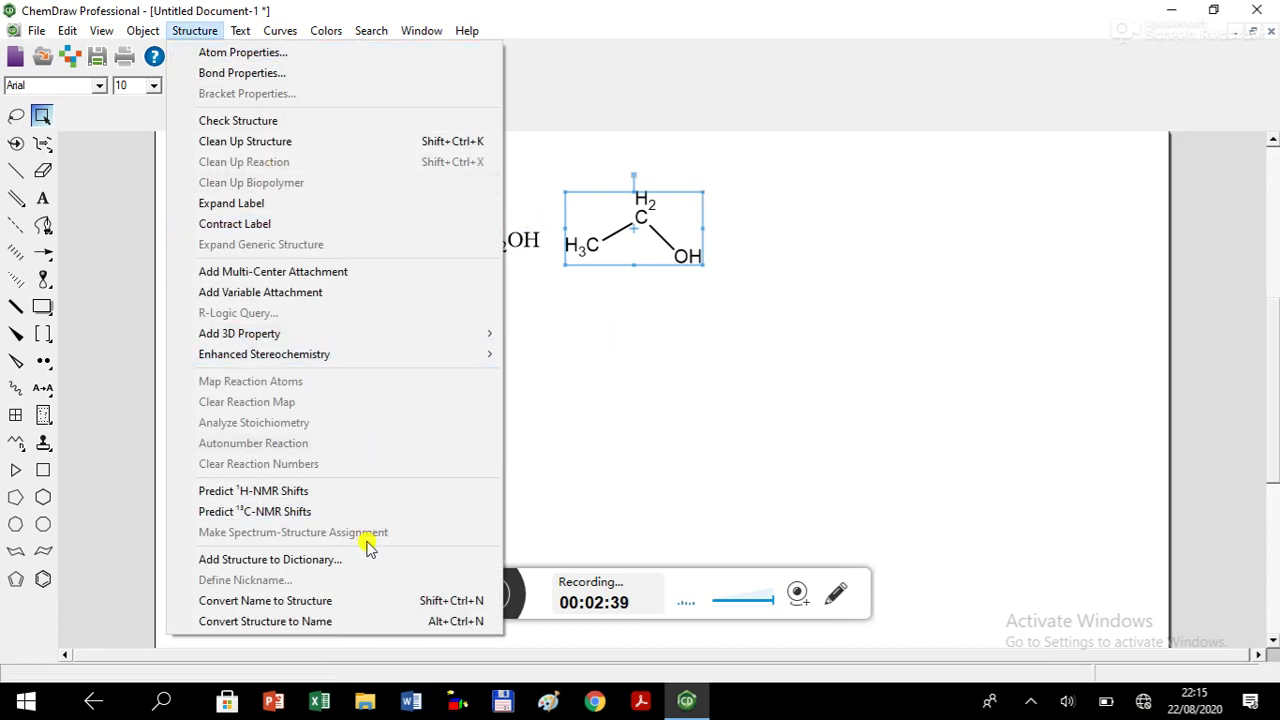
left_click(330, 622)
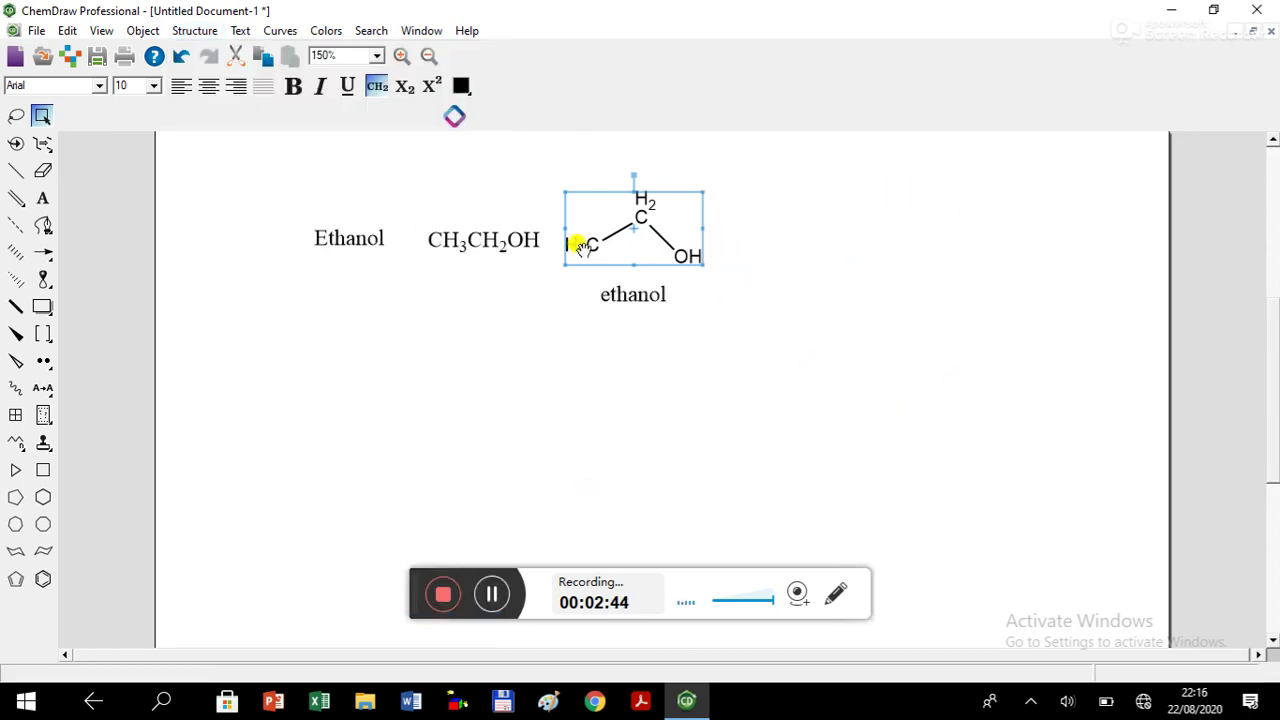
Step: Tidy the bond angles of the drawn structure with Clean Up Structure and deselect it
left_click(192, 31)
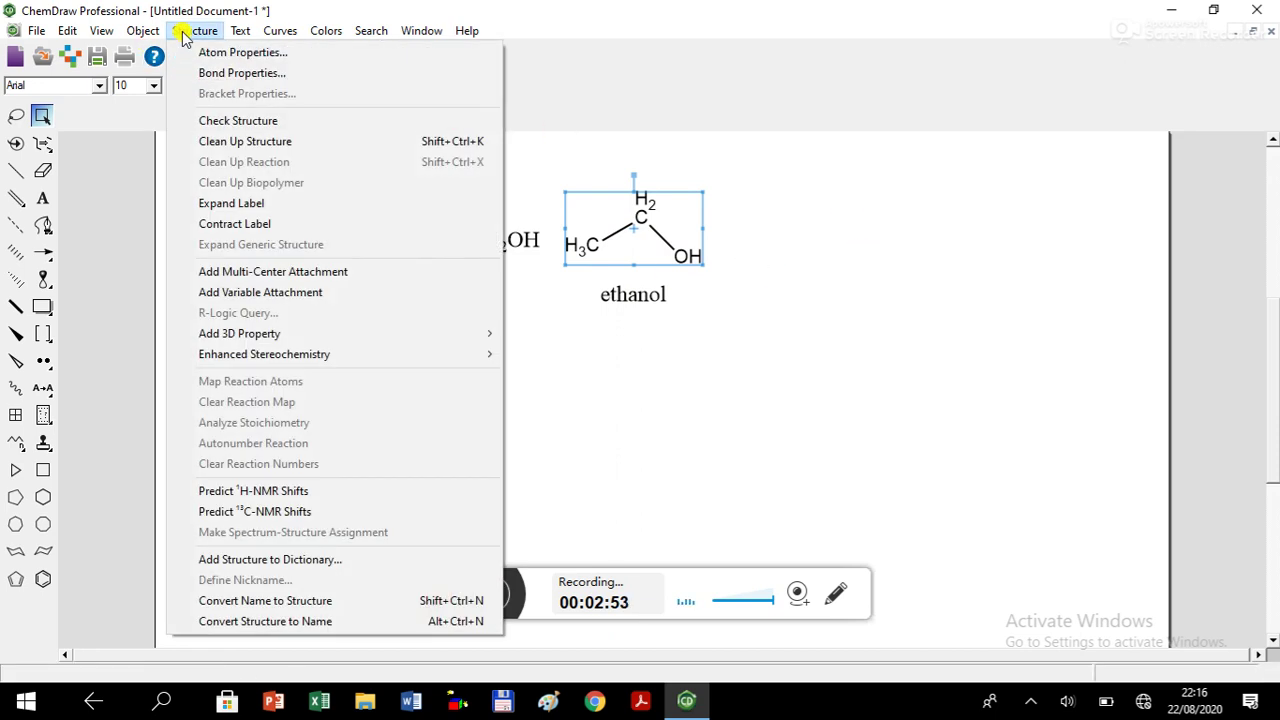
left_click(252, 145)
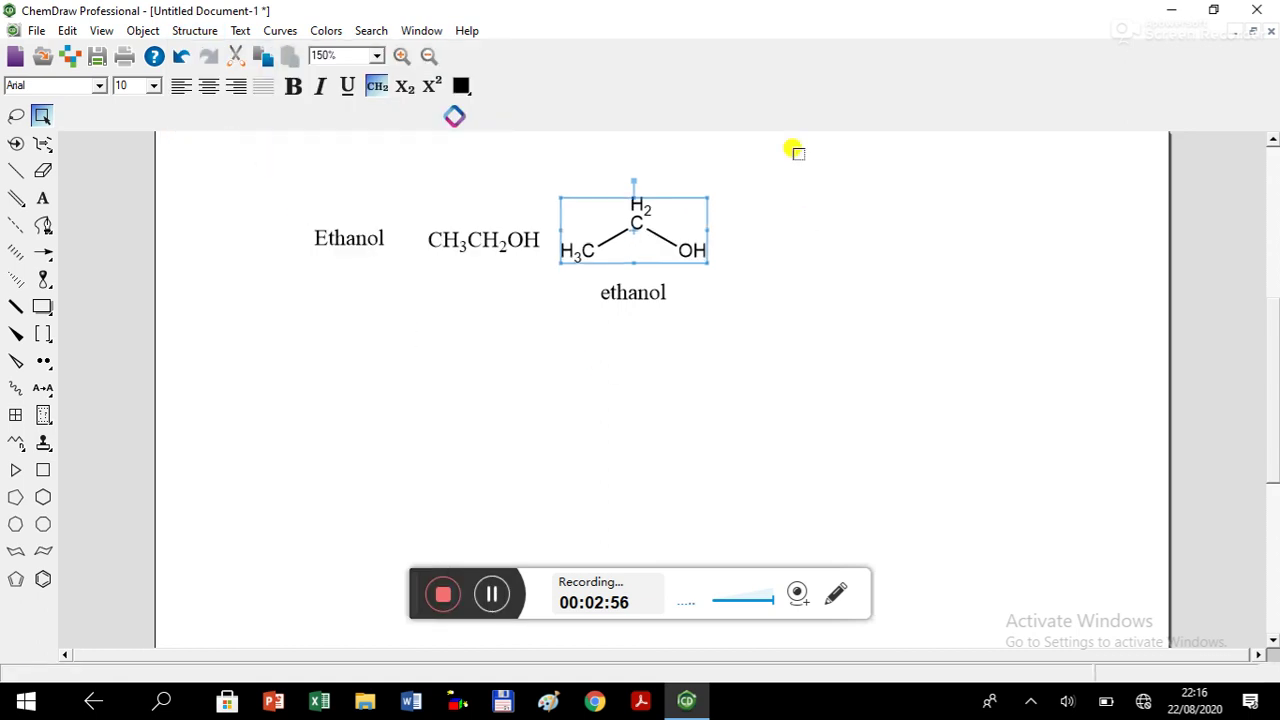
left_click(718, 380)
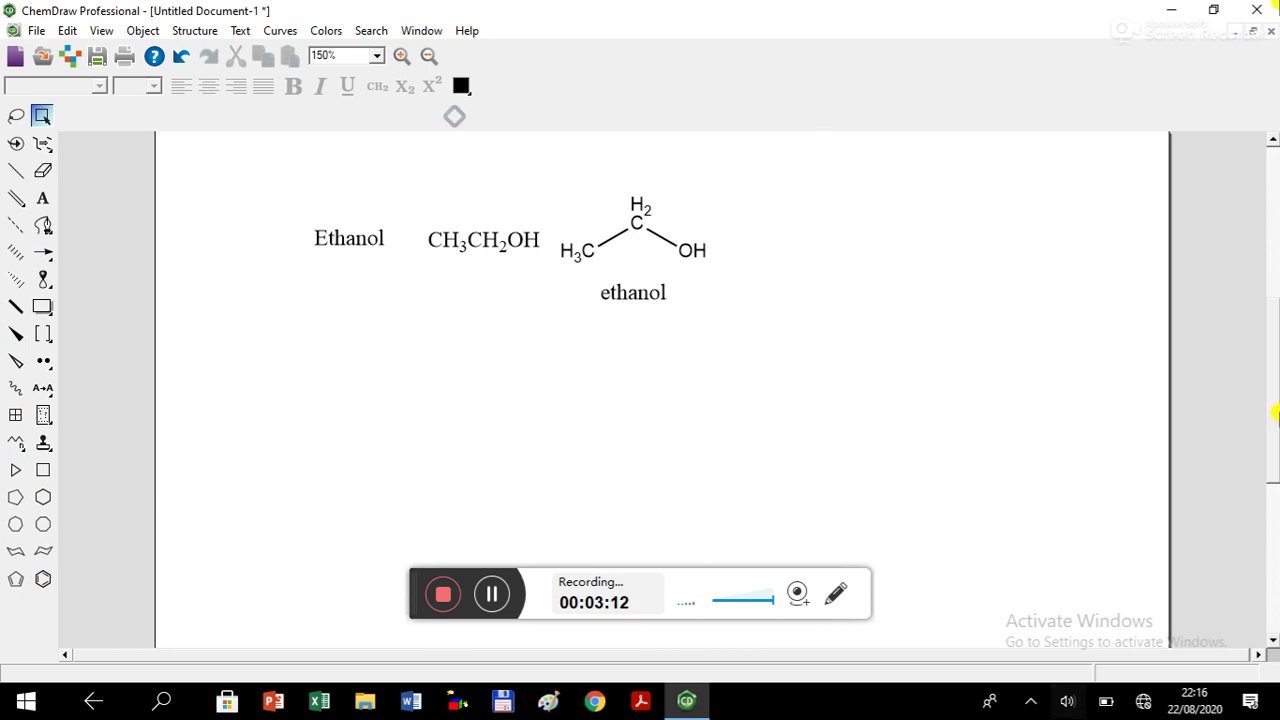
Step: Draw a benzene ring below the ethanol formulas and attach an outward double bond to its upper-right carbon
left_click(43, 580)
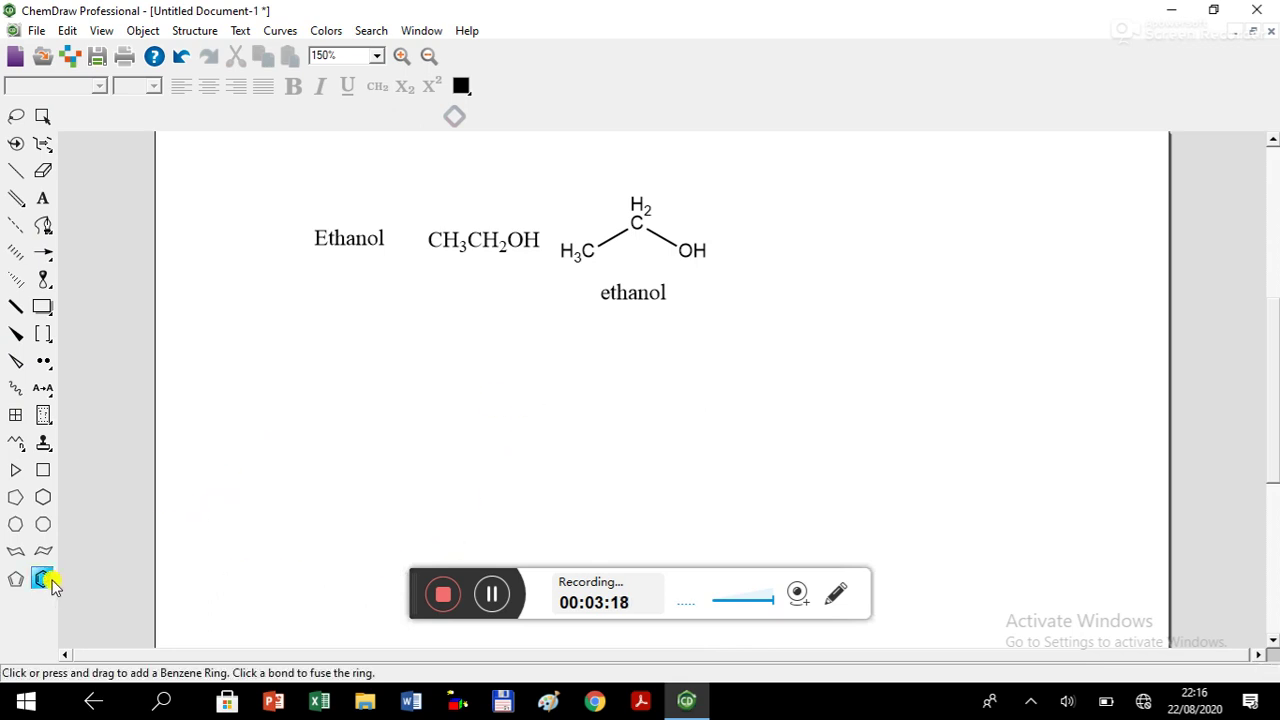
left_click(414, 372)
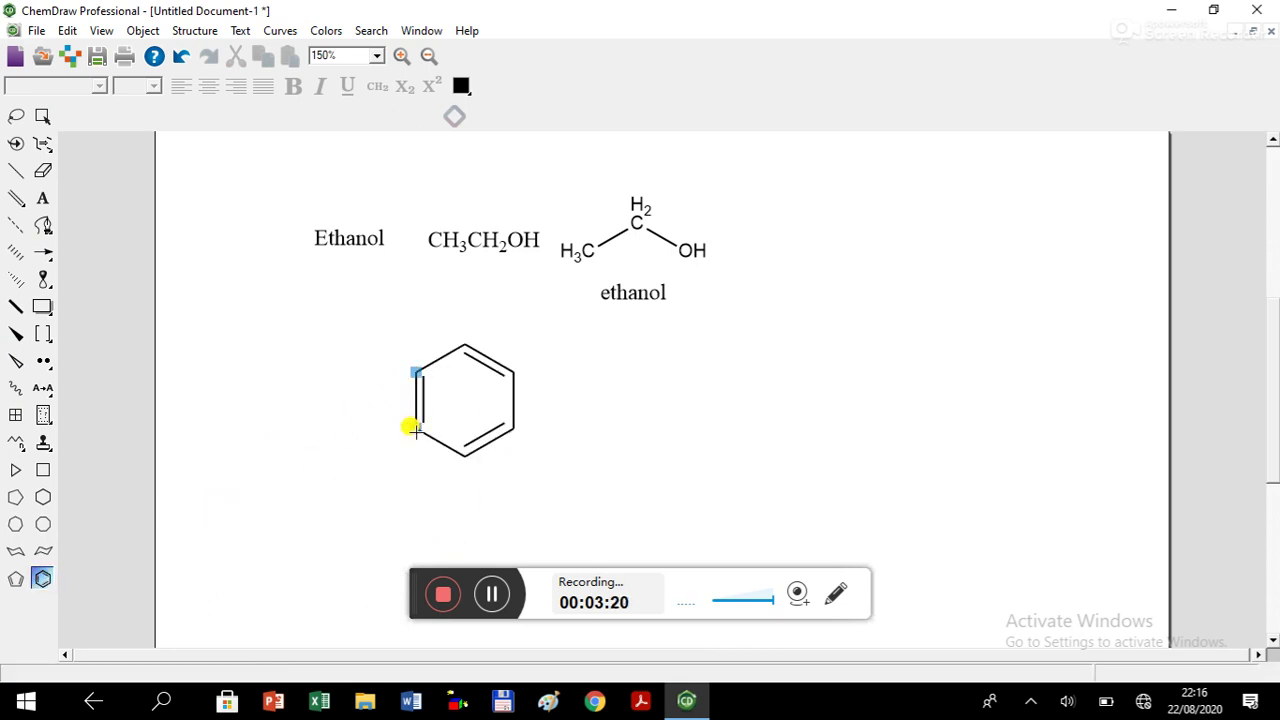
left_click(15, 200)
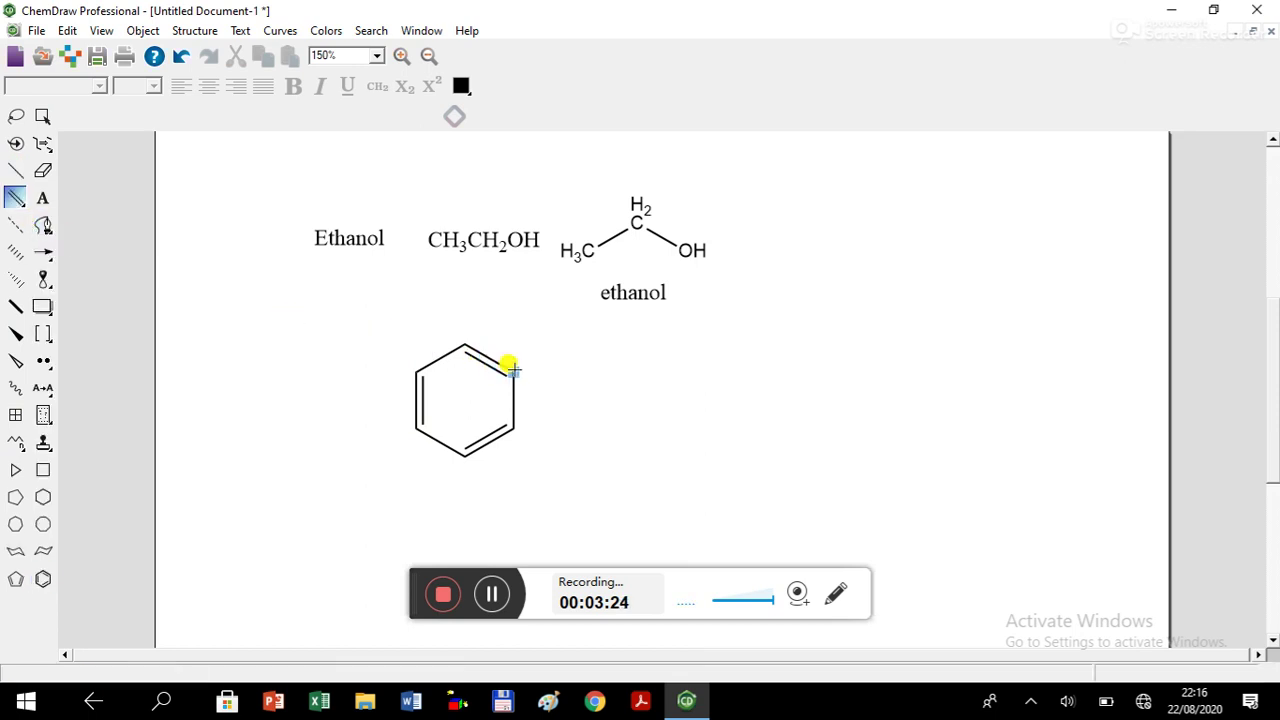
left_click_drag(512, 366, 564, 353)
left_click(553, 361)
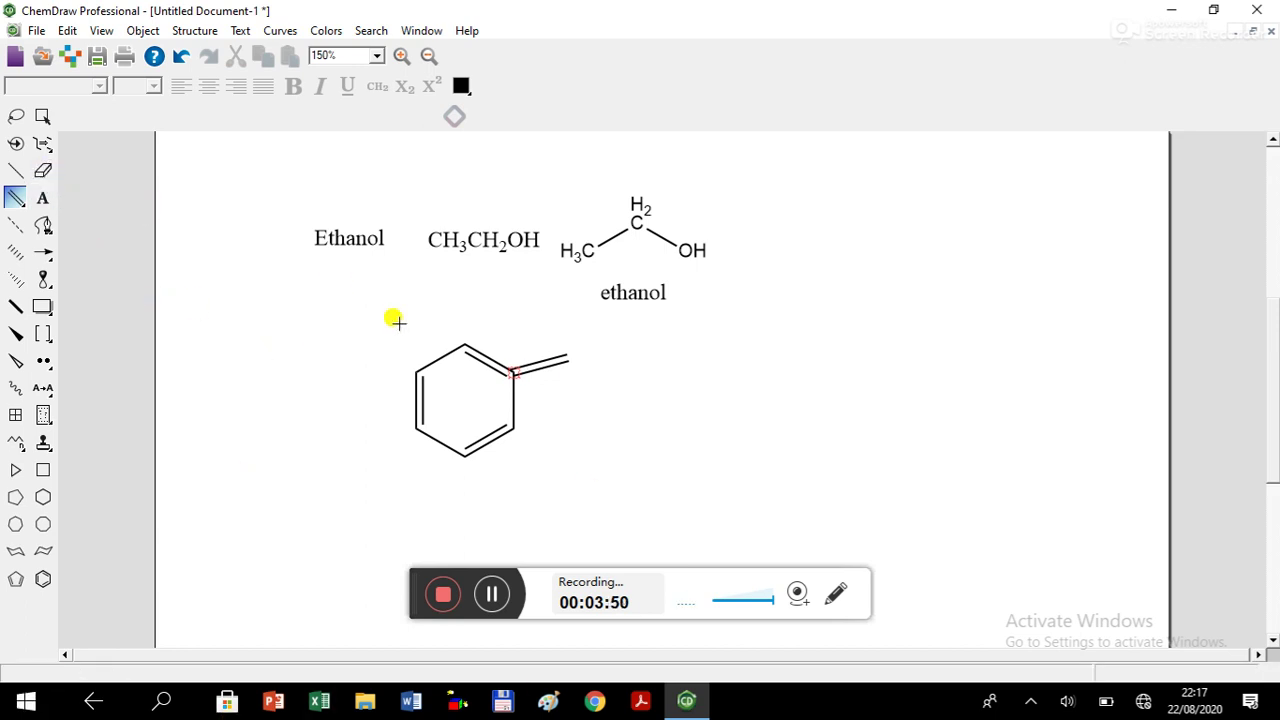
Step: Reduce the ring's upper-right double bond to a single bond with the Eraser and label the outward double bond's free end O
left_click(43, 172)
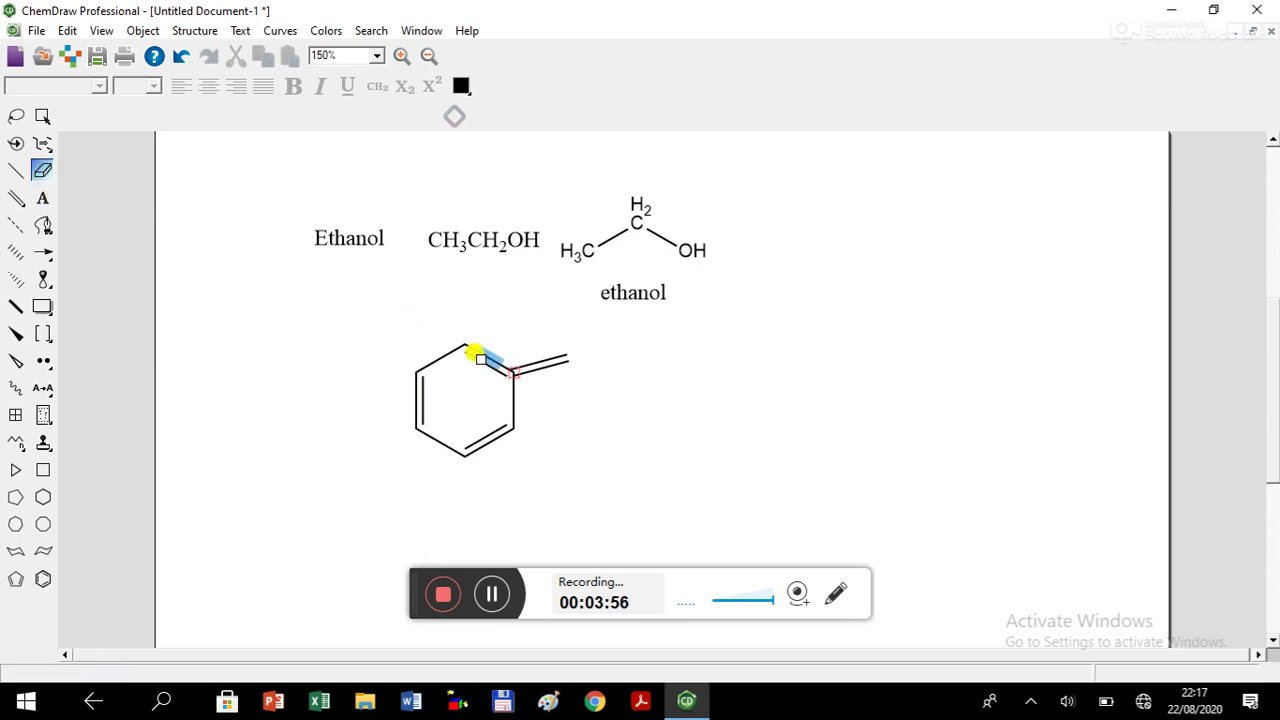
left_click(478, 357)
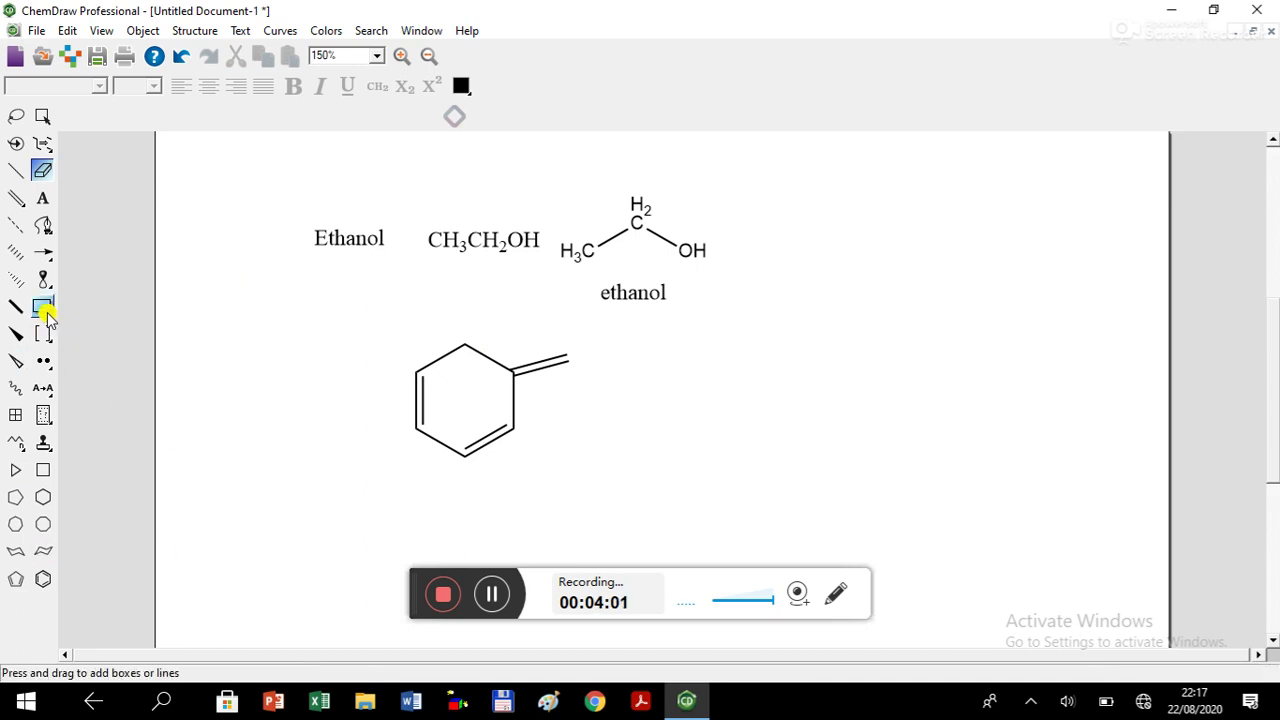
left_click(43, 199)
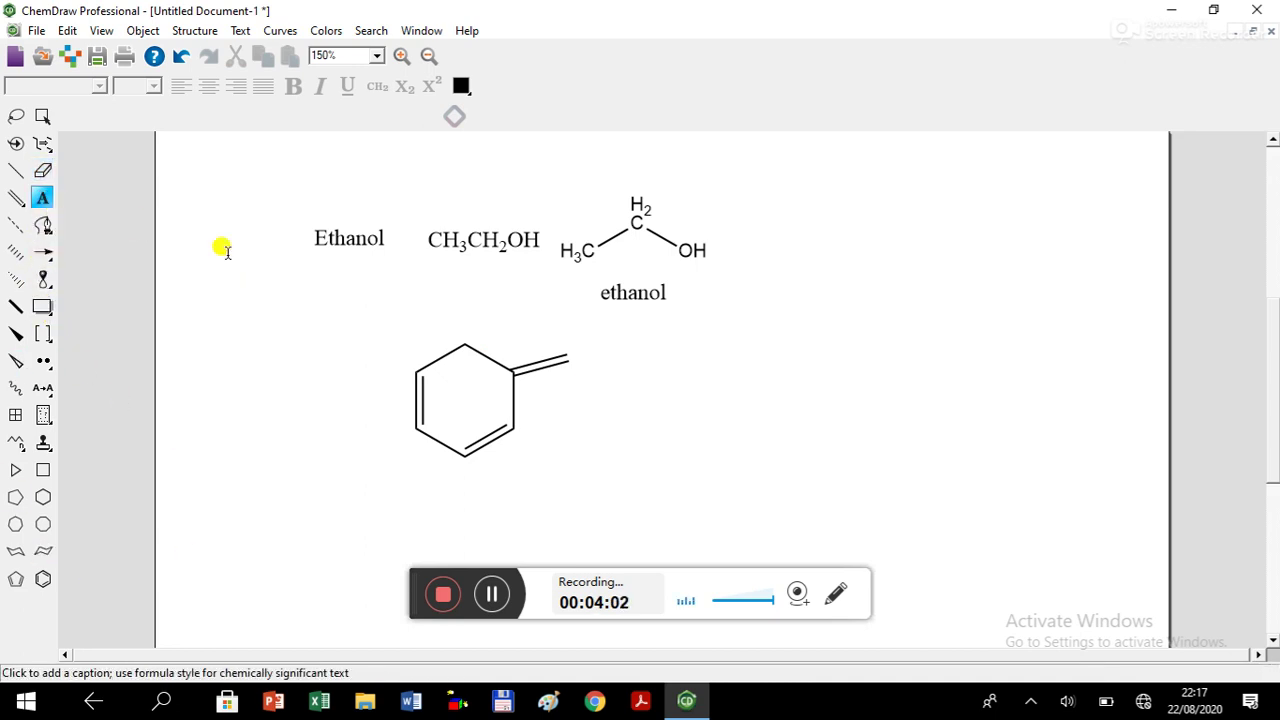
left_click(567, 356)
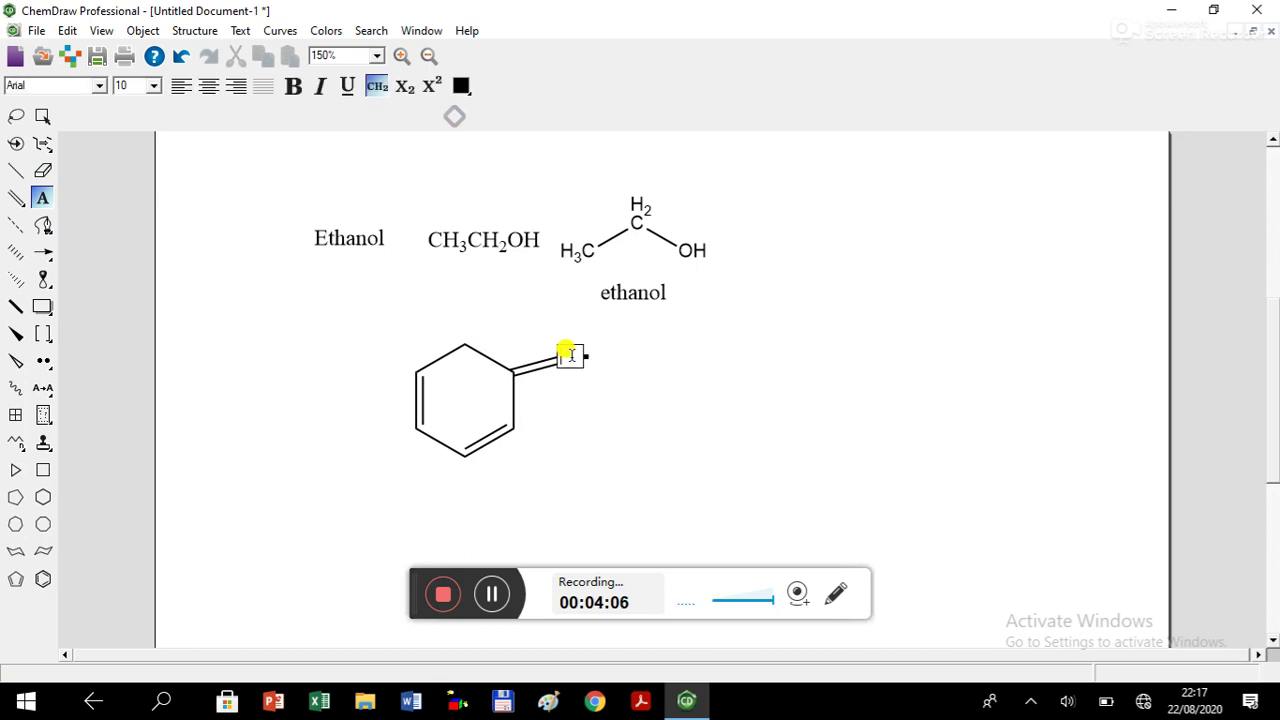
left_click(613, 415)
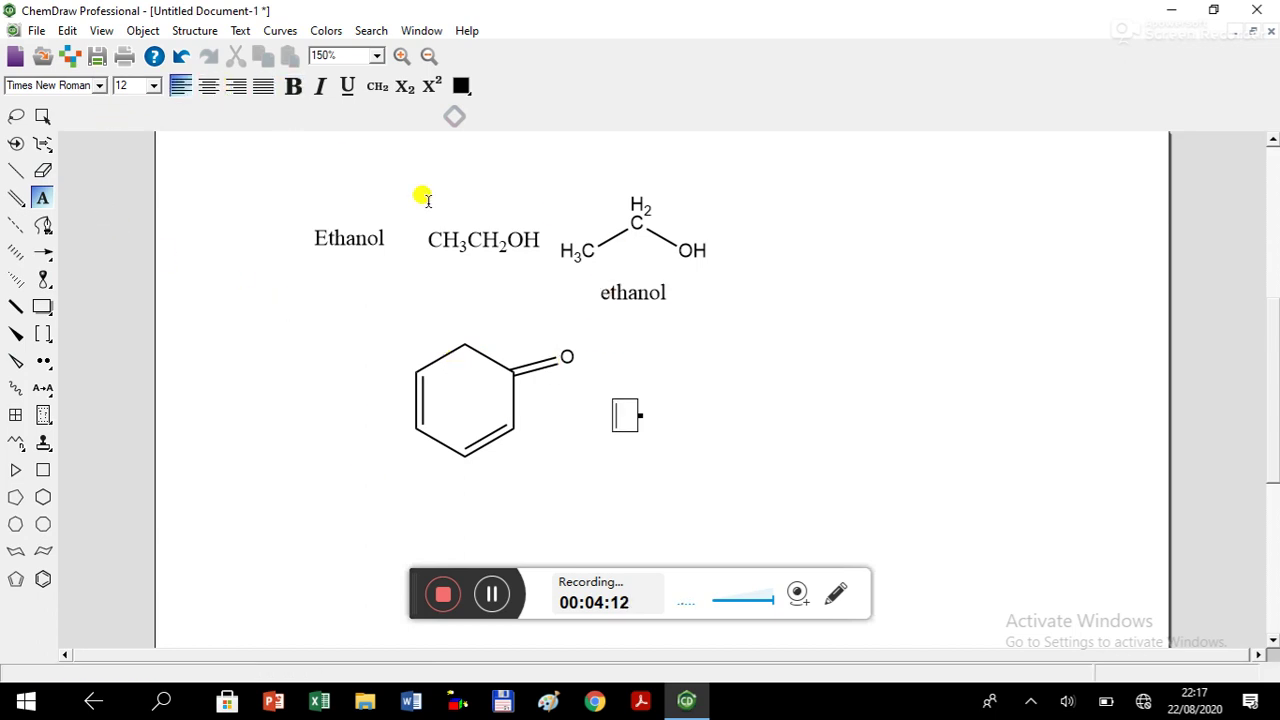
Step: Tidy the ring structure's bond angles with Clean Up Structure and generate its chemical name with Convert Structure to Name
left_click(42, 118)
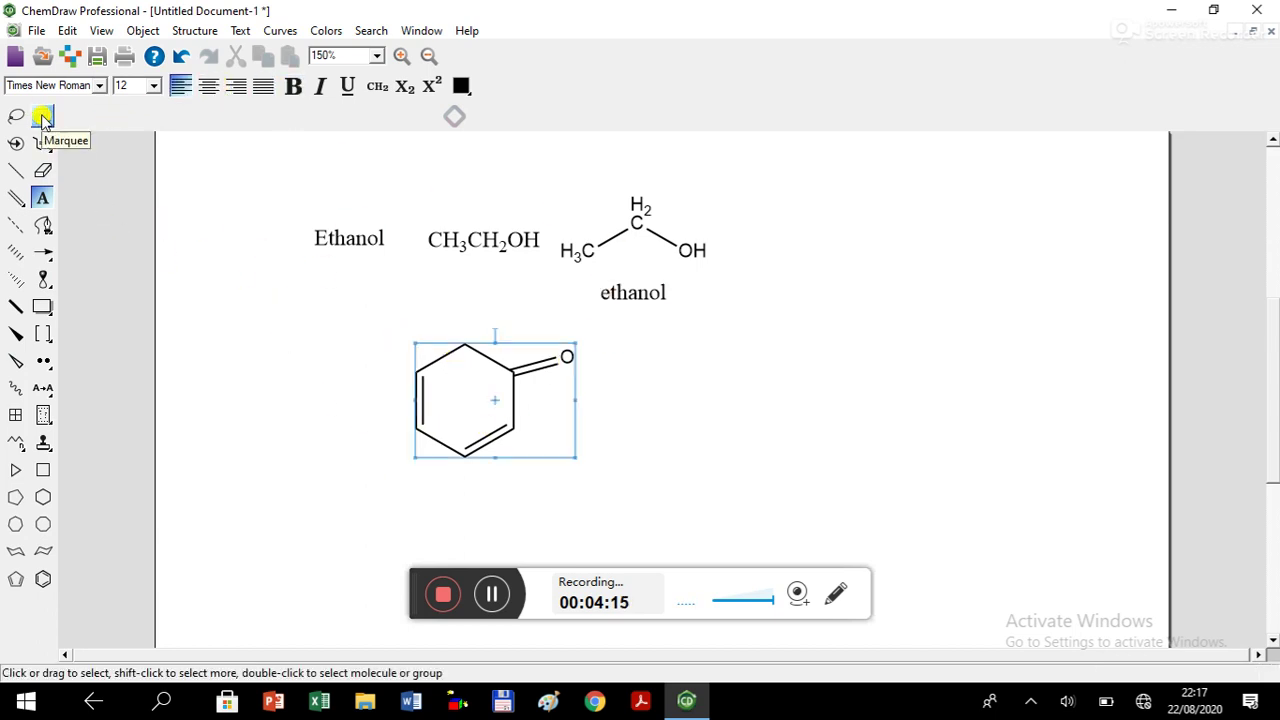
left_click(190, 31)
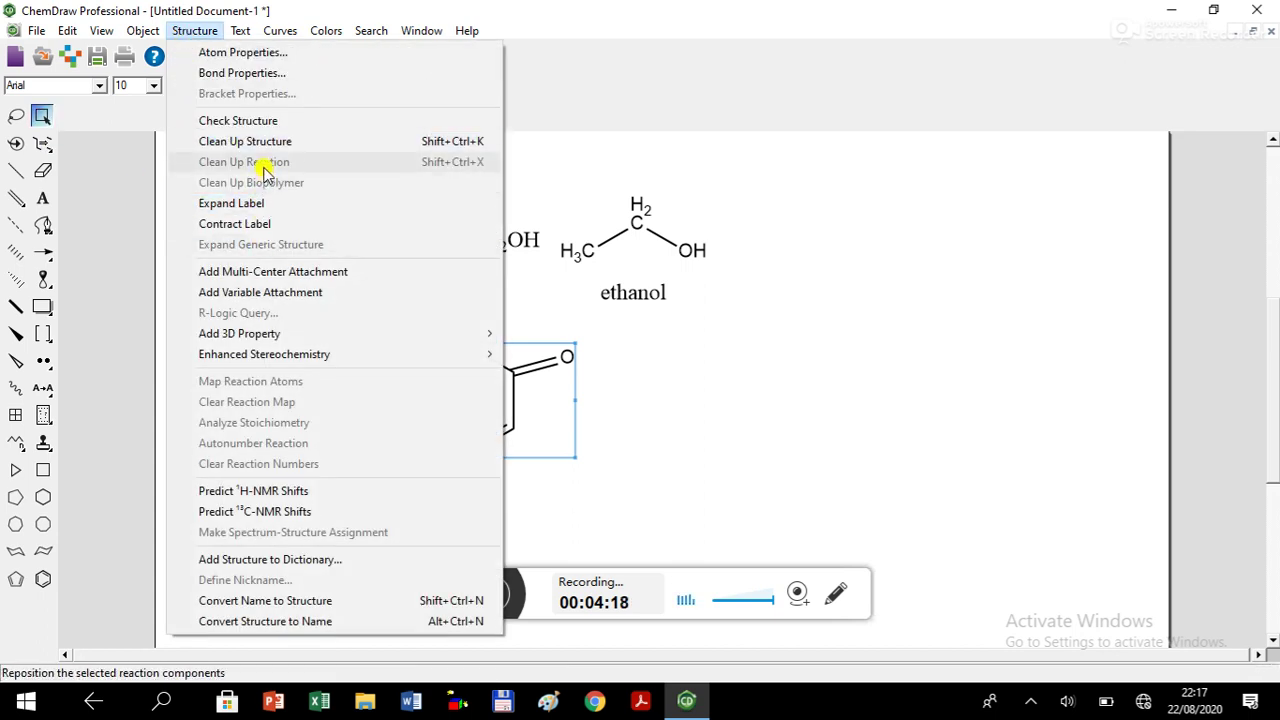
left_click(258, 143)
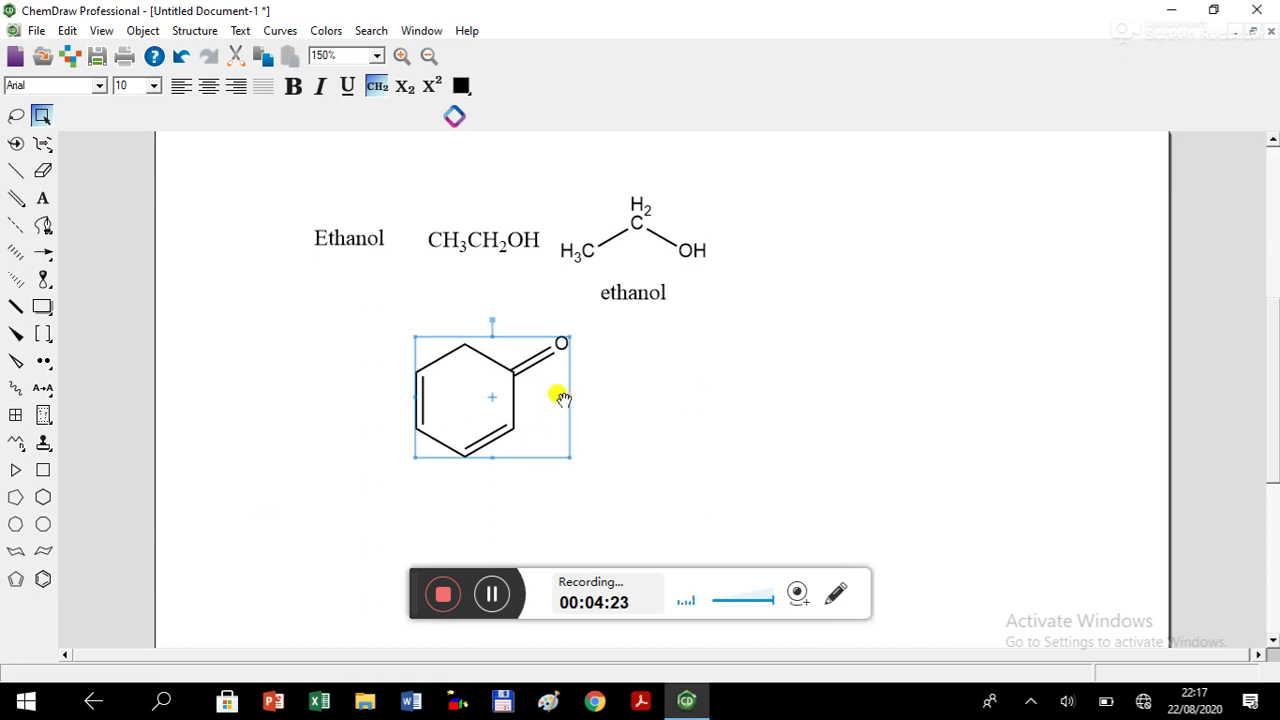
left_click(211, 33)
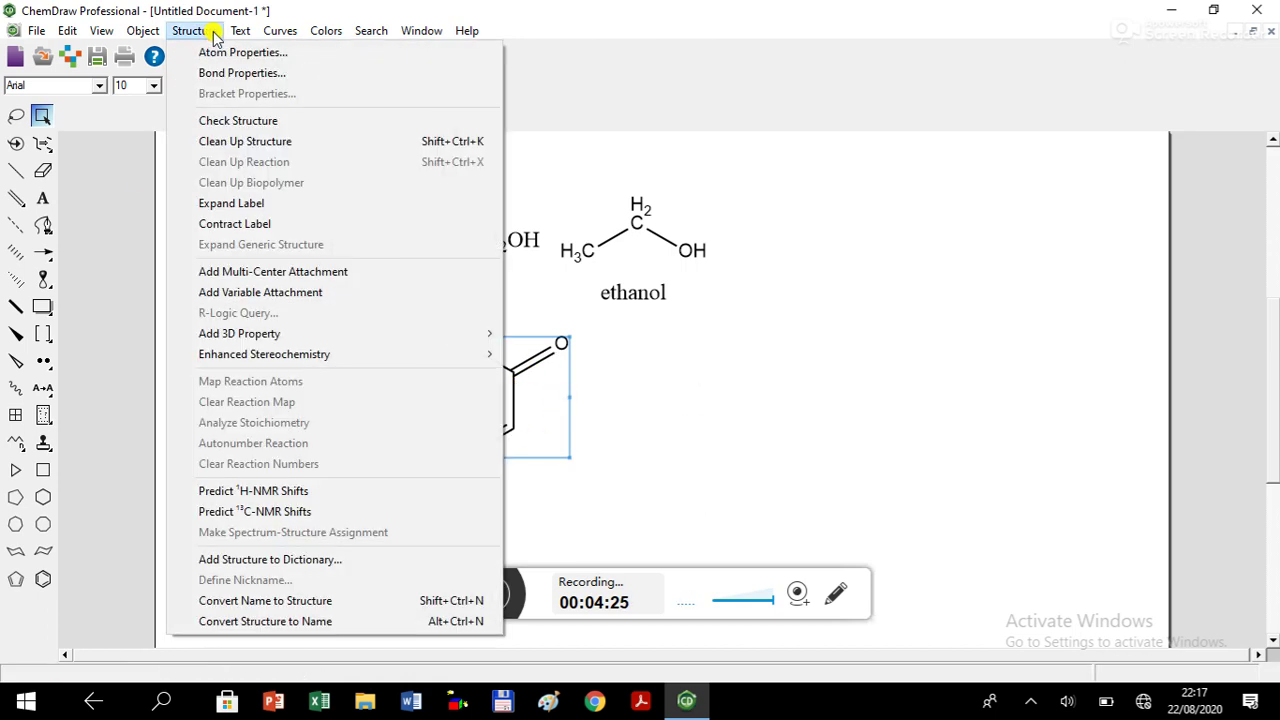
left_click(311, 630)
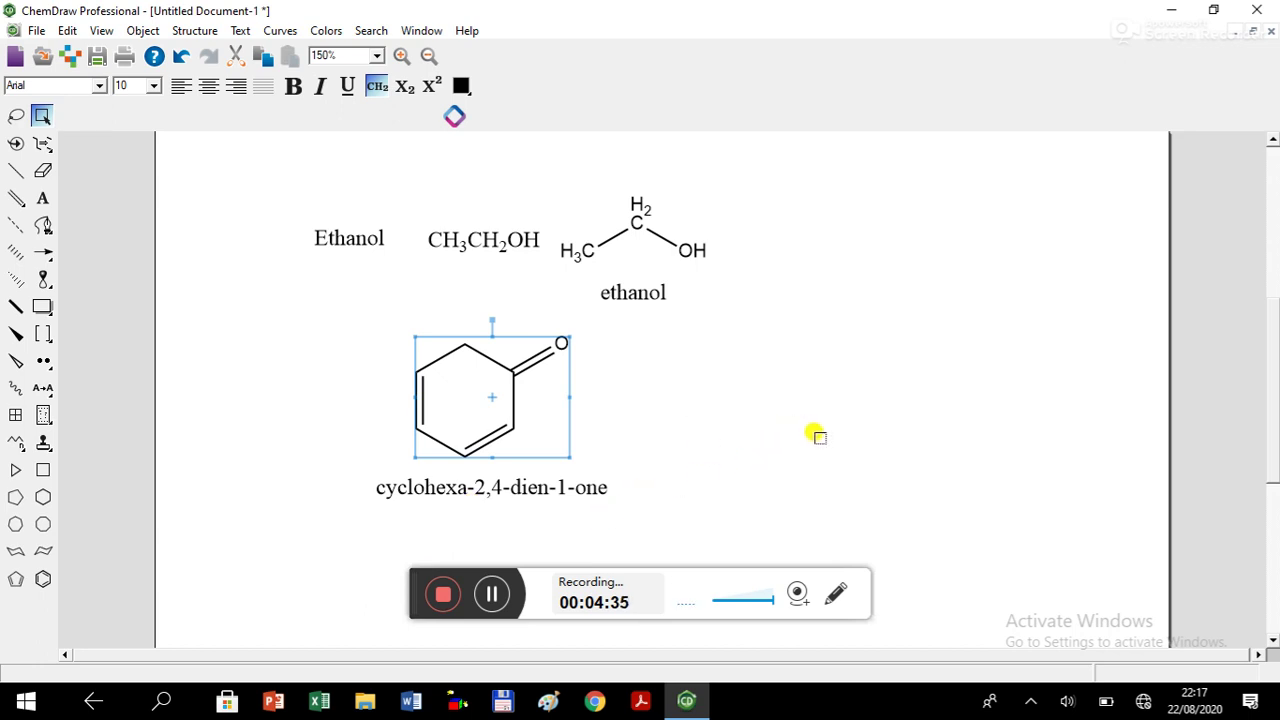
left_click(873, 368)
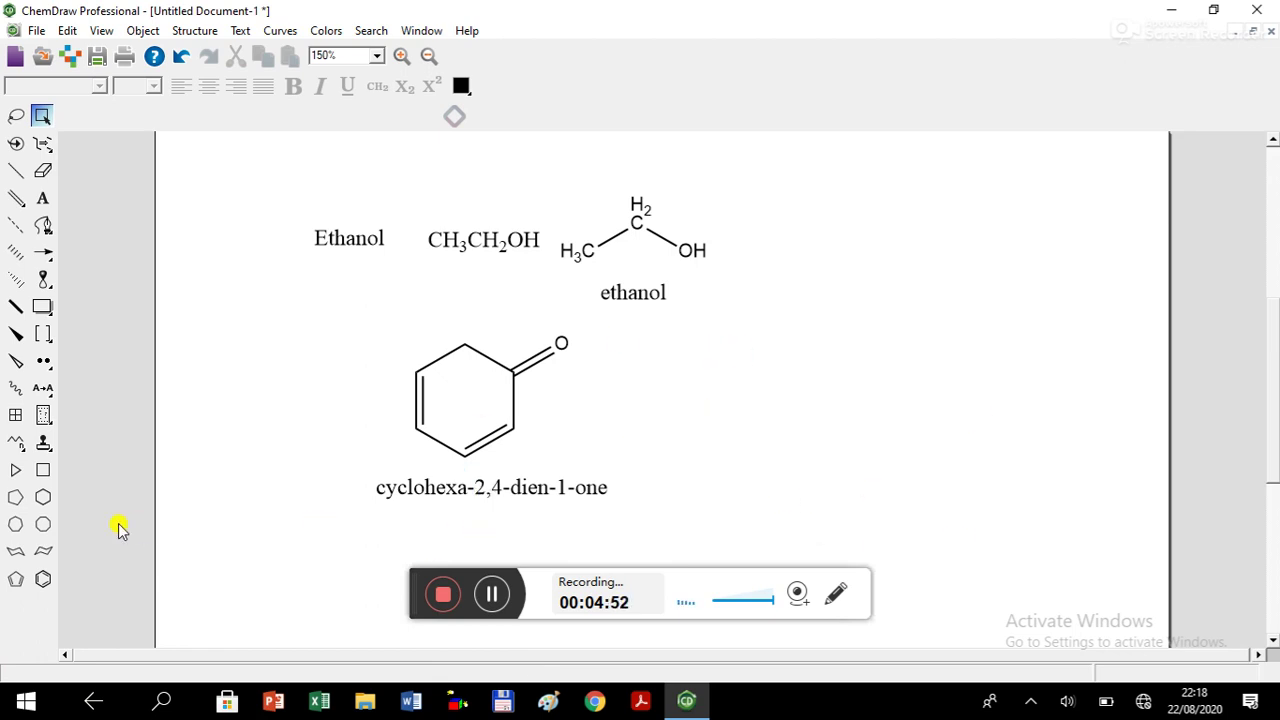
Step: Insert the structure for the name hexa-diol with Convert Name to Structure and move it with its captions to the free space right of the ring
left_click(43, 579)
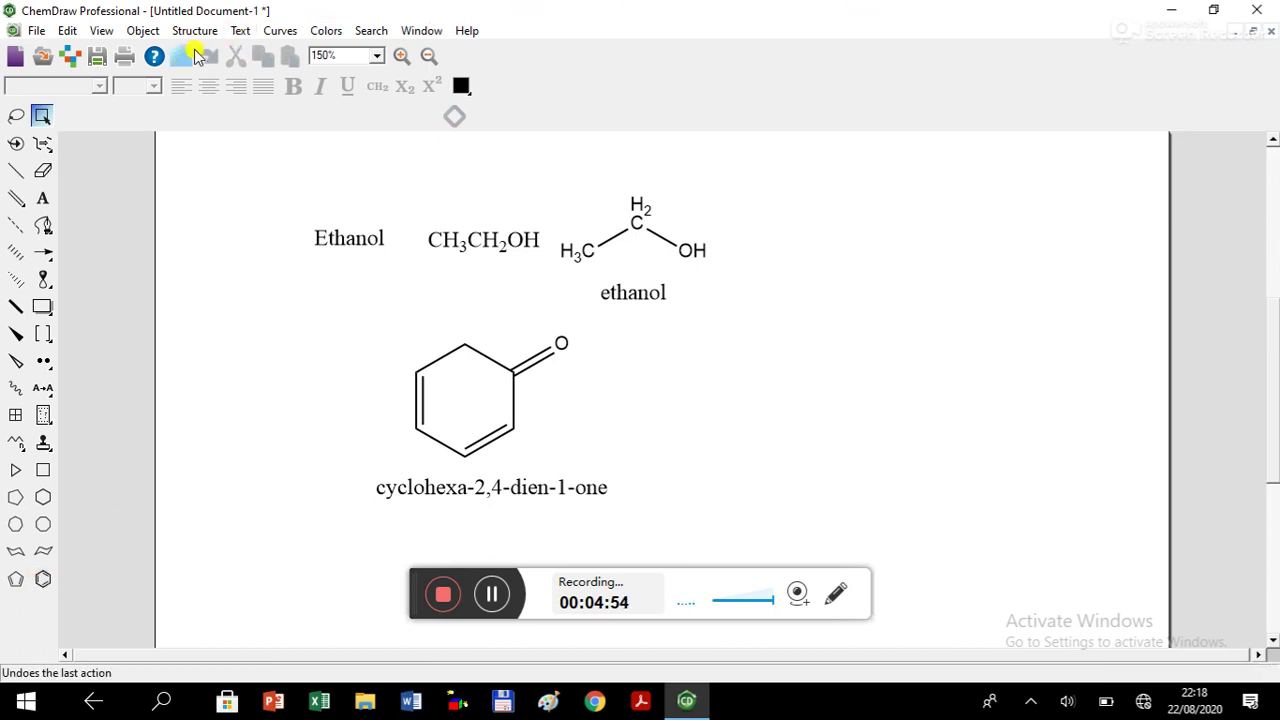
left_click(195, 32)
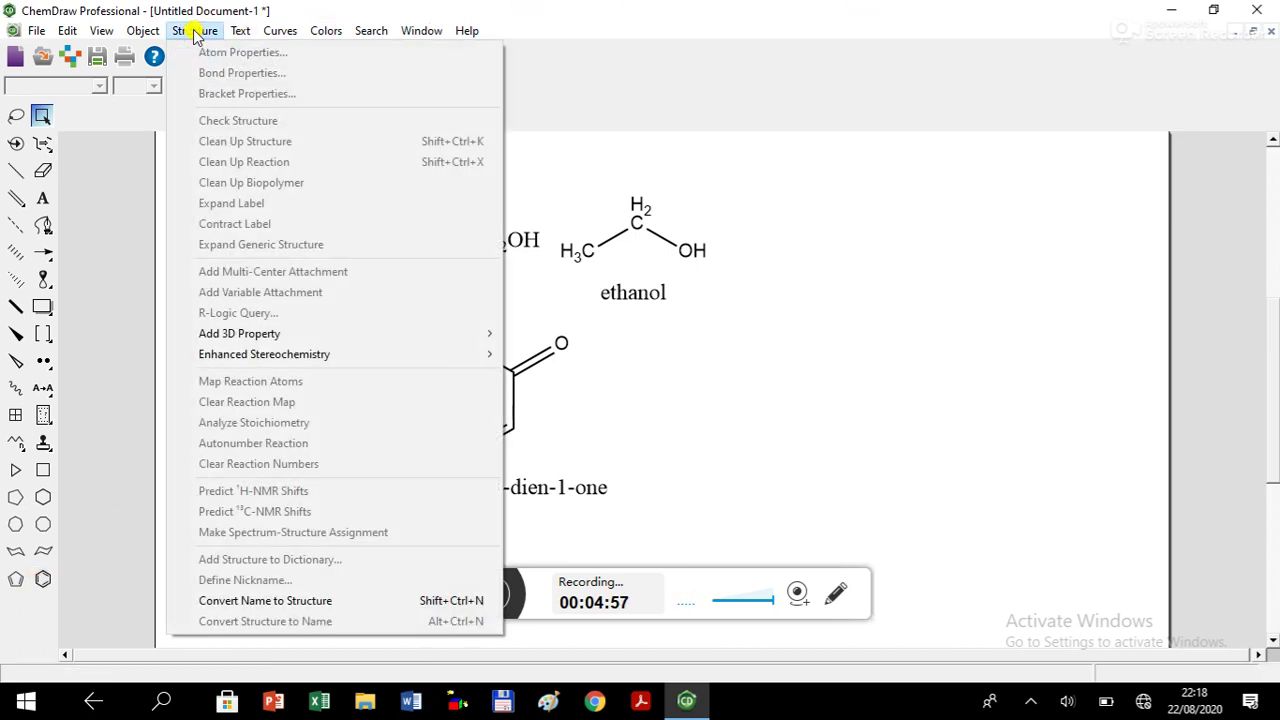
left_click(249, 601)
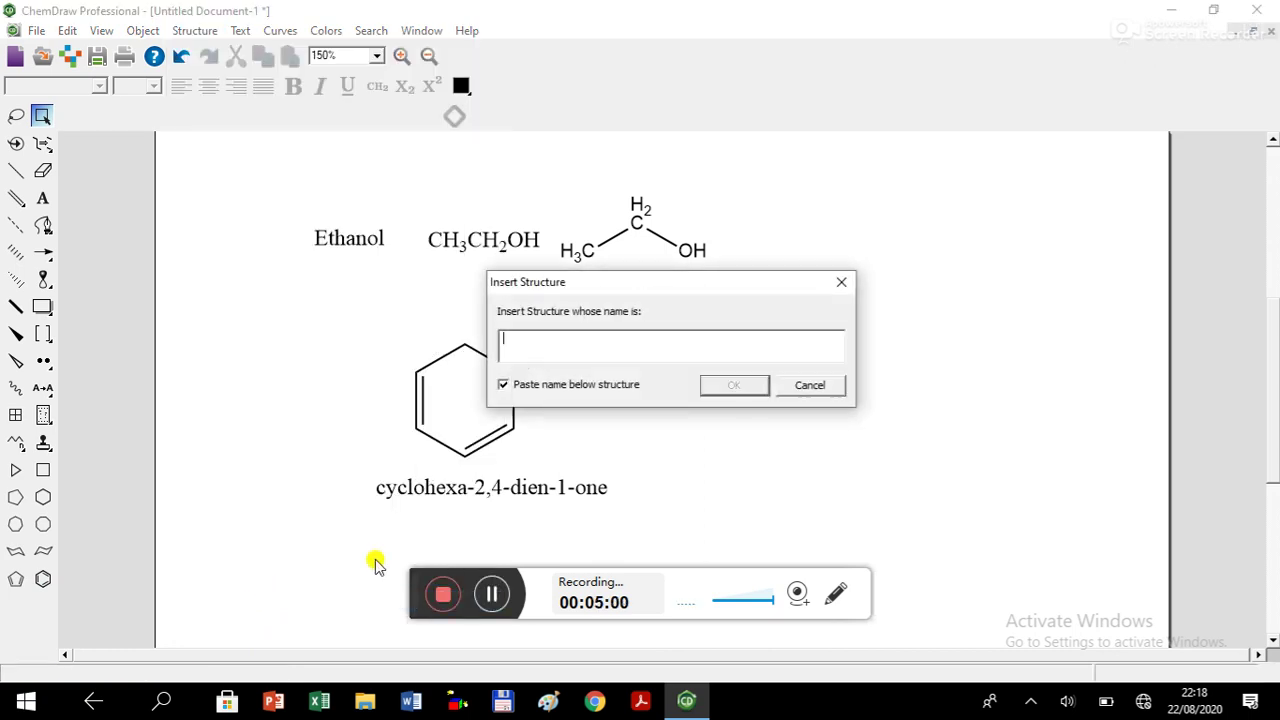
left_click_drag(664, 287, 884, 316)
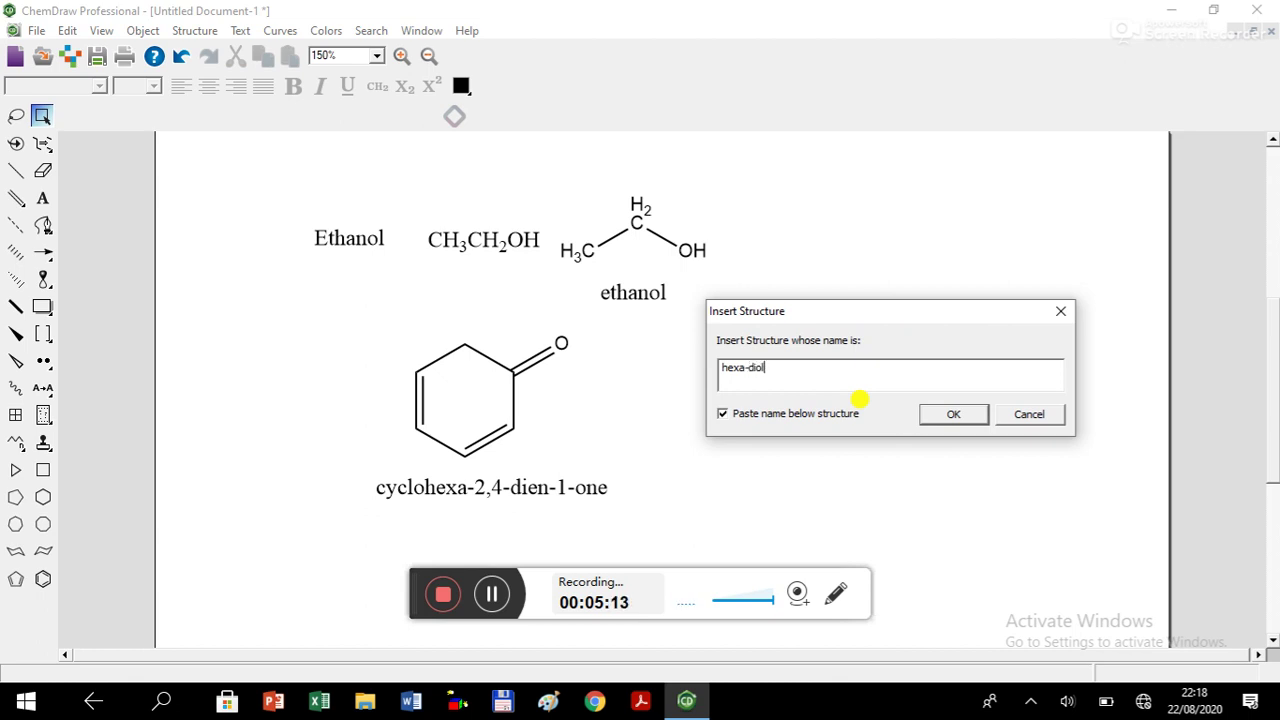
left_click(926, 416)
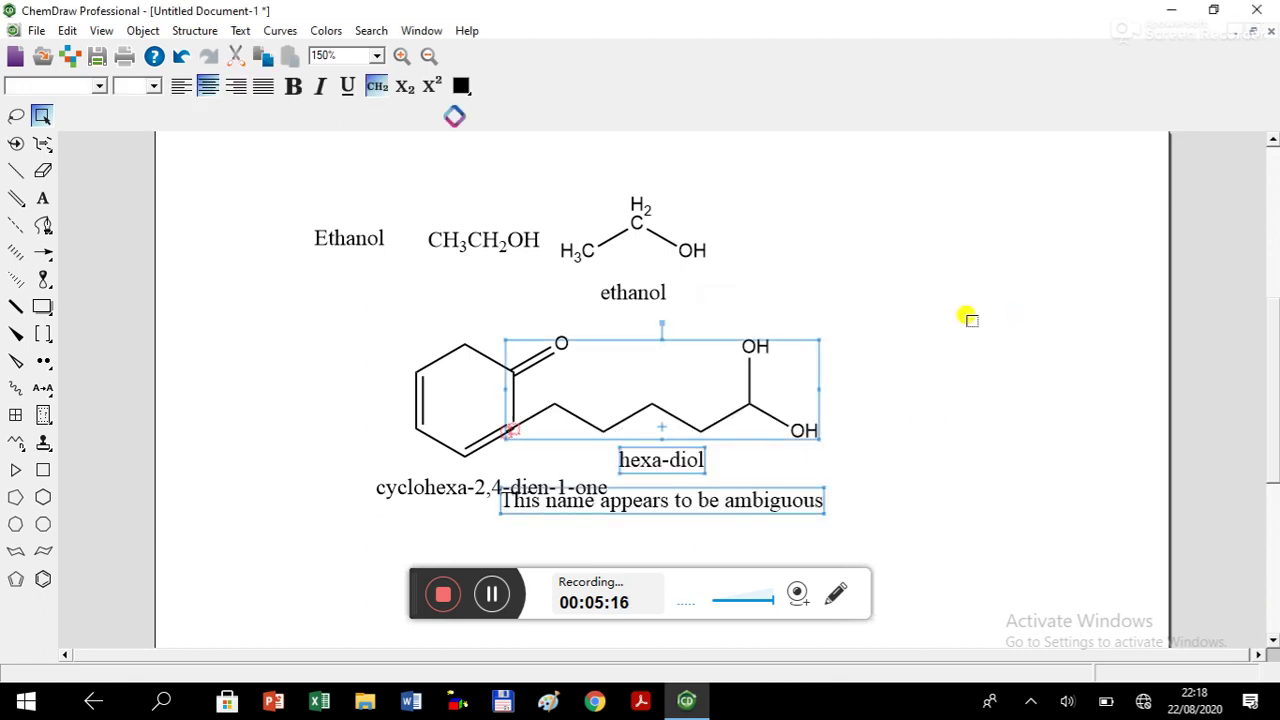
left_click_drag(700, 367, 957, 289)
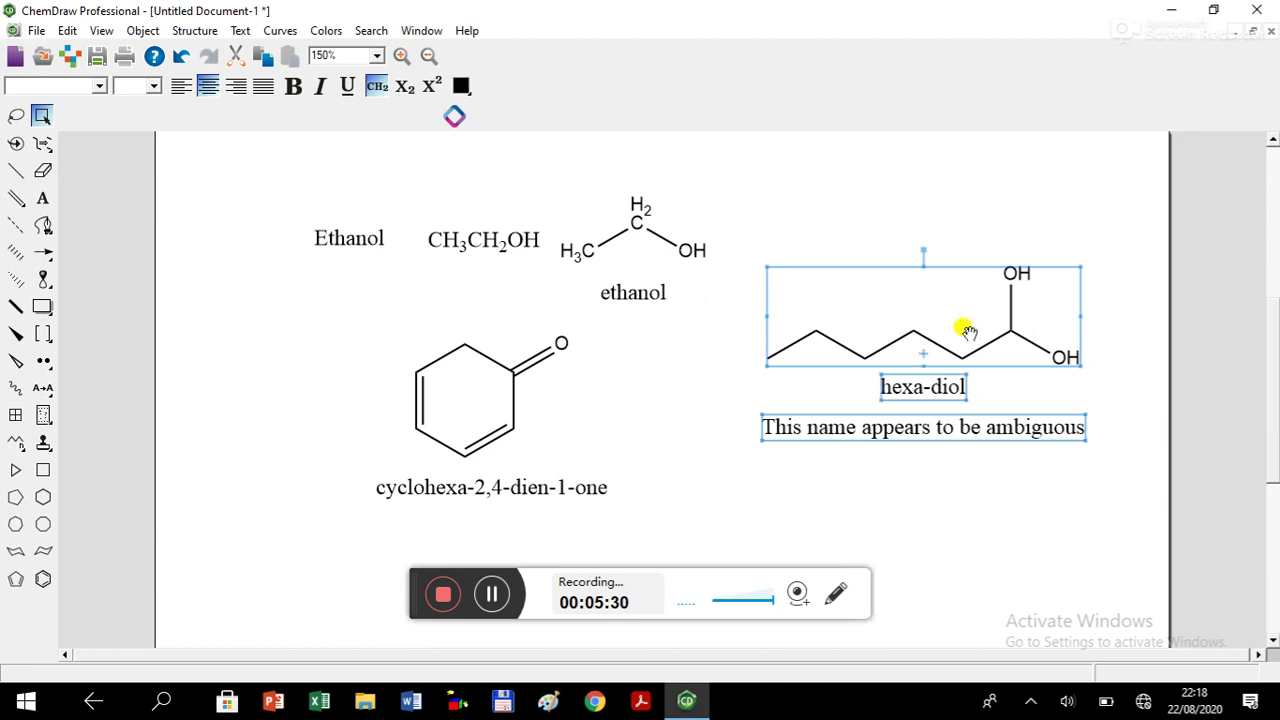
left_click(995, 217)
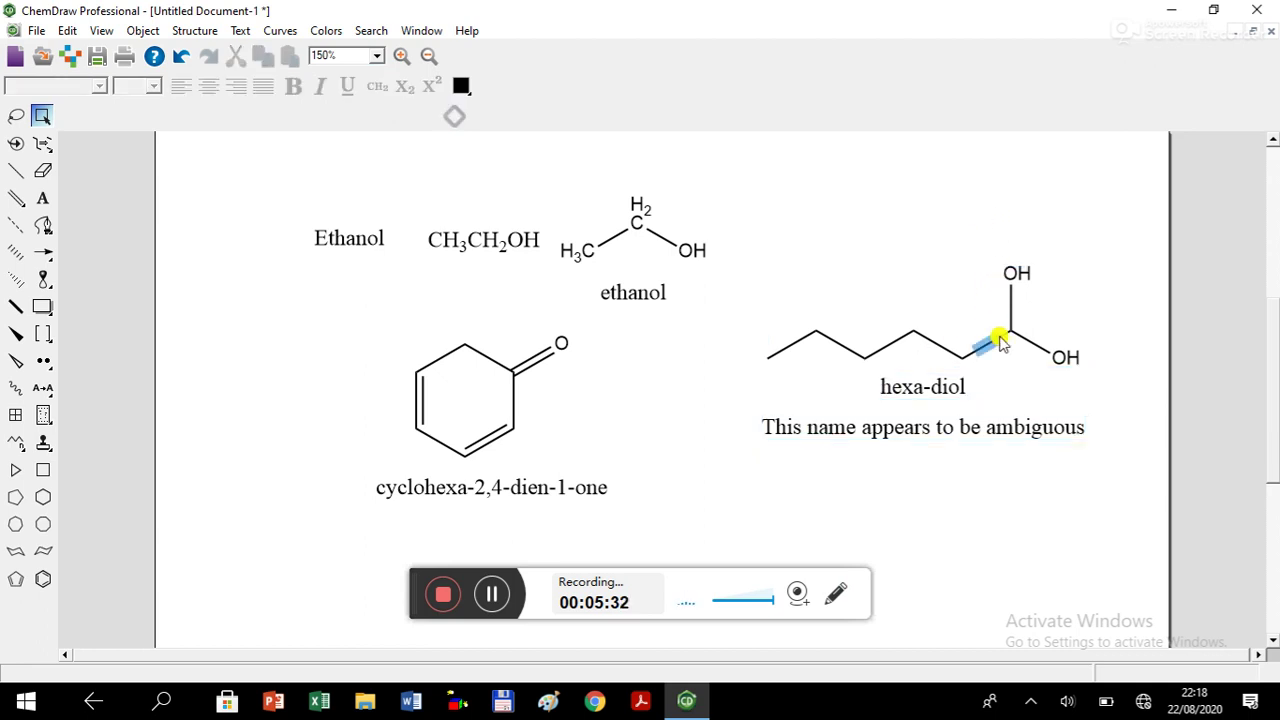